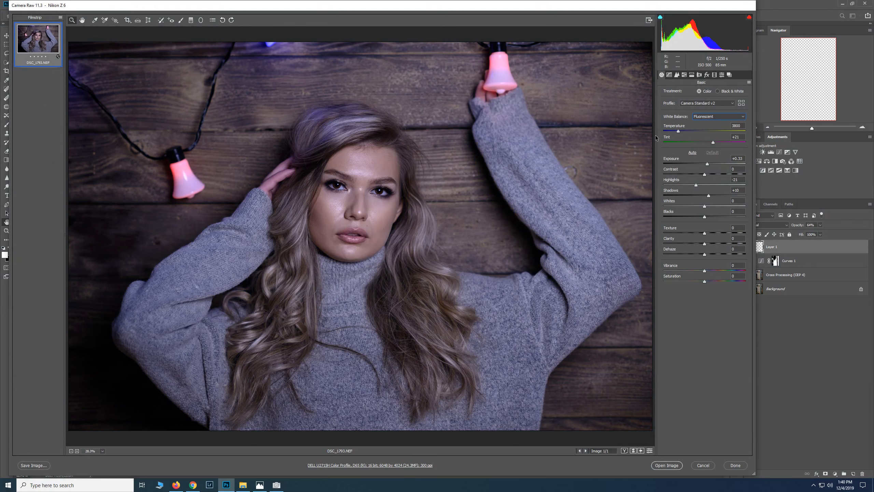
# Step: Set the raw photo's white balance temperature to 4300 and reset the tint to 0
pyautogui.click(678, 131)
pyautogui.press('Up')
pyautogui.press('Up')
pyautogui.press('Up')
pyautogui.press('Up')
pyautogui.press('Up')
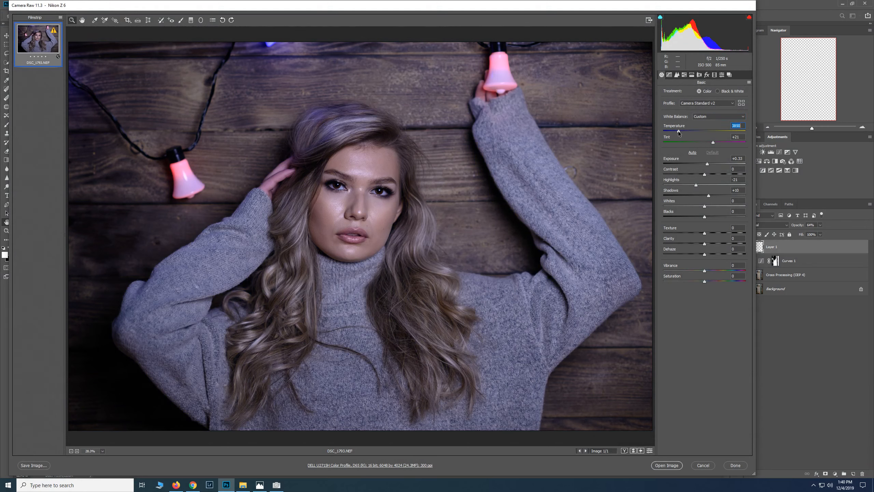
pyautogui.press('Up')
pyautogui.press('Up')
pyautogui.press('Up')
pyautogui.press('Up')
pyautogui.doubleClick(712, 142)
pyautogui.doubleClick(706, 142)
# Step: Brighten the raw photo by raising the shadows to +40 and the exposure to slightly above +0.65
pyautogui.click(708, 165)
pyautogui.press('Up')
pyautogui.press('Up')
pyautogui.press('Up')
pyautogui.press('Up')
pyautogui.press('Up')
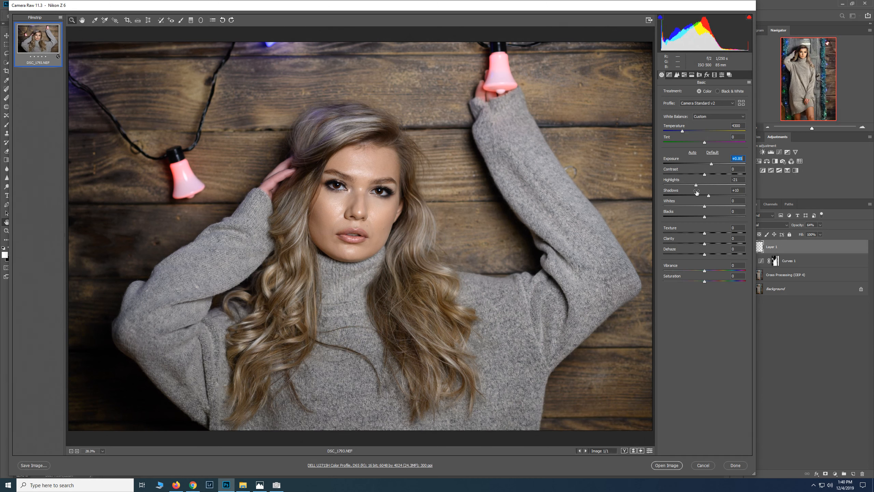
pyautogui.moveTo(708, 195)
pyautogui.mouseDown()
pyautogui.moveTo(732, 195)
pyautogui.moveTo(719, 195)
pyautogui.mouseUp()
pyautogui.click(712, 165)
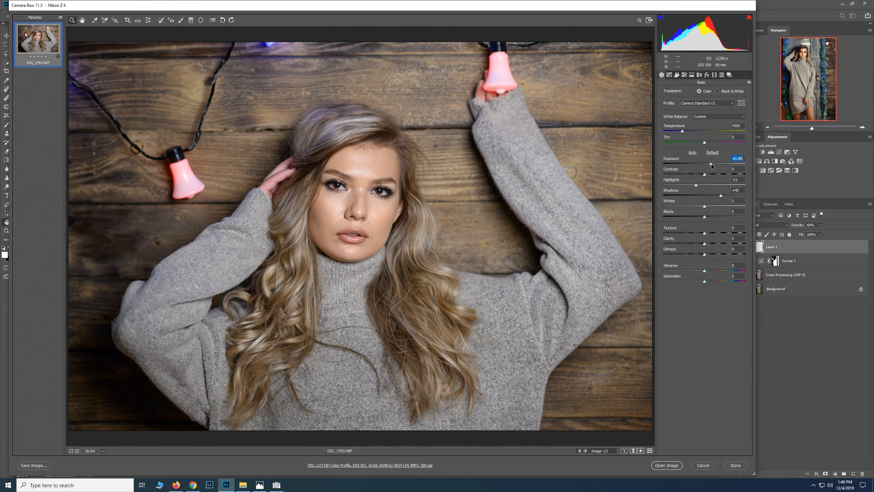
pyautogui.press('Down')
pyautogui.press('Down')
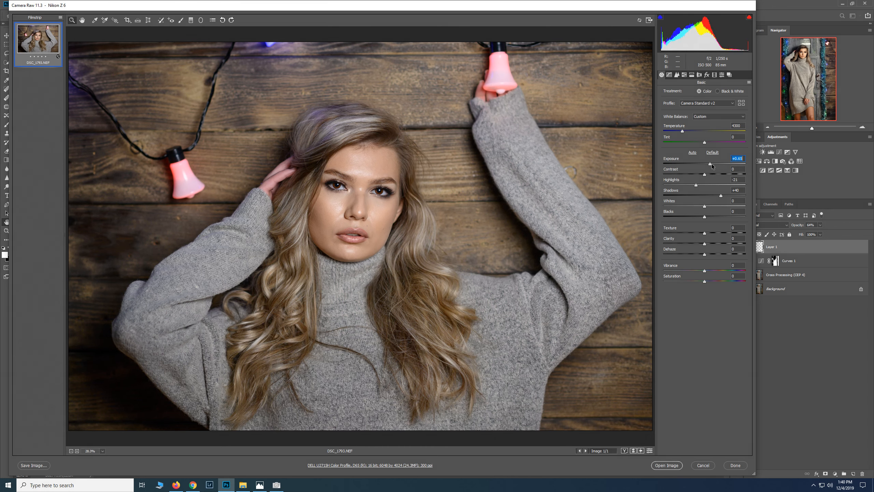
pyautogui.press('Up')
# Step: Open the developed raw photo as an editable image and fit it to the screen
pyautogui.click(666, 465)
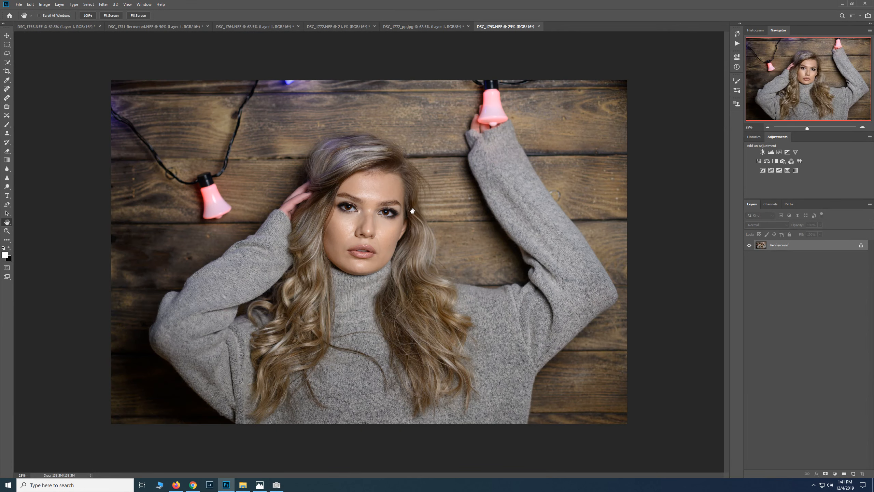
pyautogui.rightClick(412, 210)
pyautogui.click(428, 215)
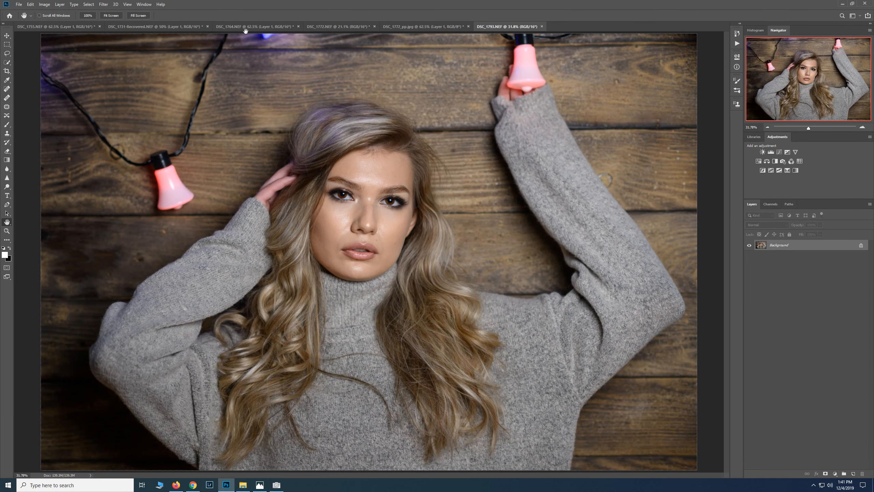
# Step: Close all other open documents without saving their changes, leaving only DSC_1793.NEF open
pyautogui.click(298, 26)
pyautogui.click(442, 176)
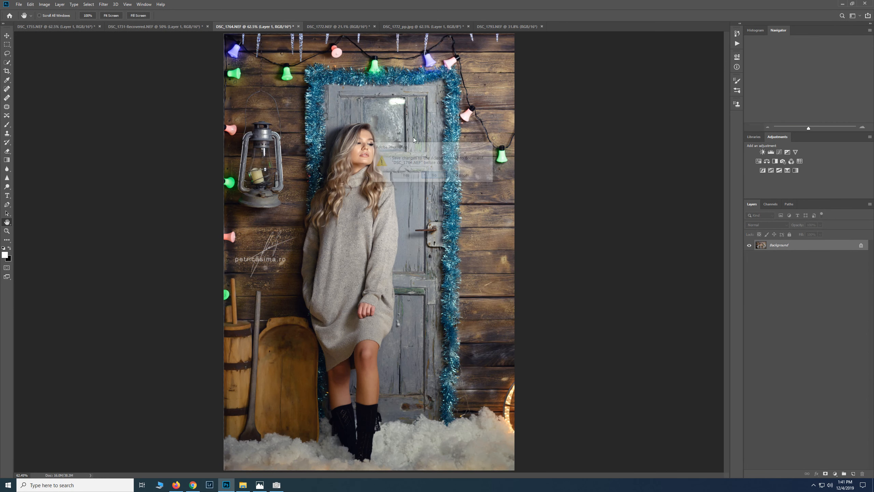
pyautogui.click(284, 27)
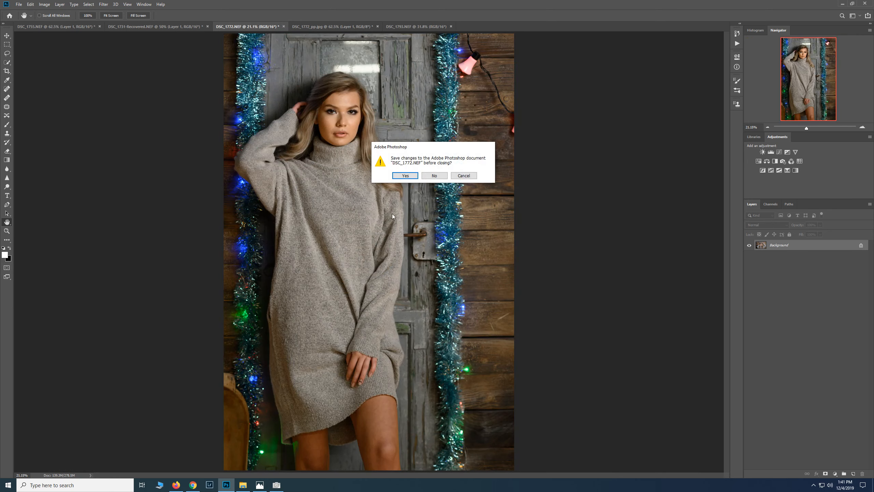
pyautogui.click(434, 176)
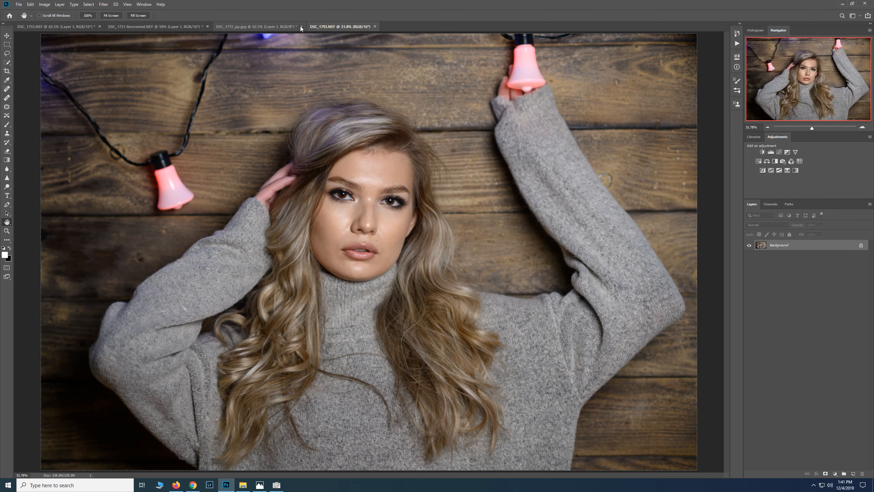
pyautogui.click(301, 26)
pyautogui.click(434, 176)
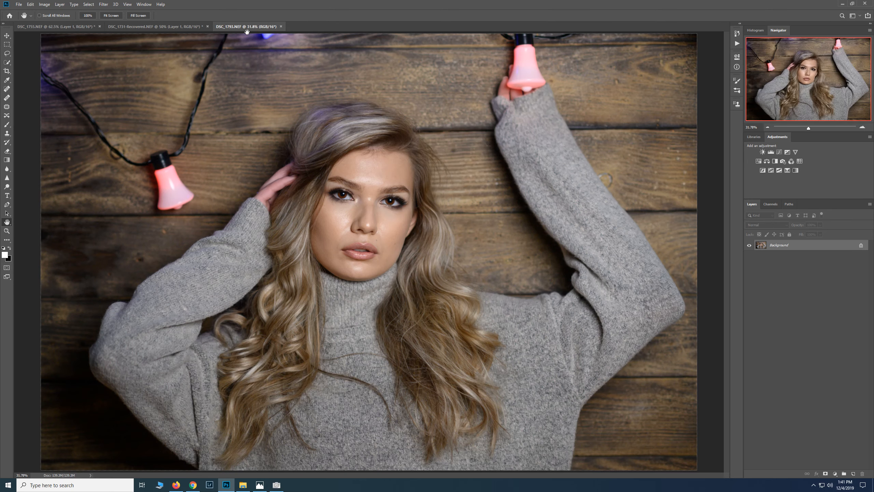
pyautogui.click(207, 26)
pyautogui.click(433, 176)
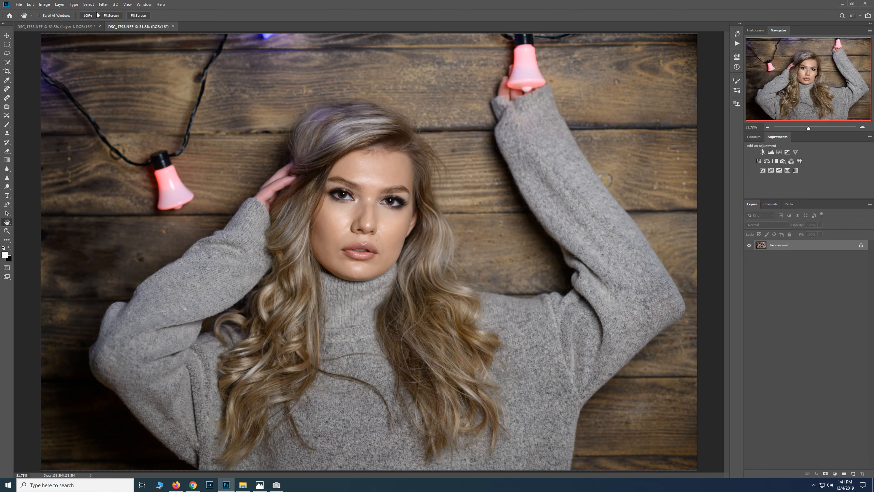
pyautogui.click(99, 27)
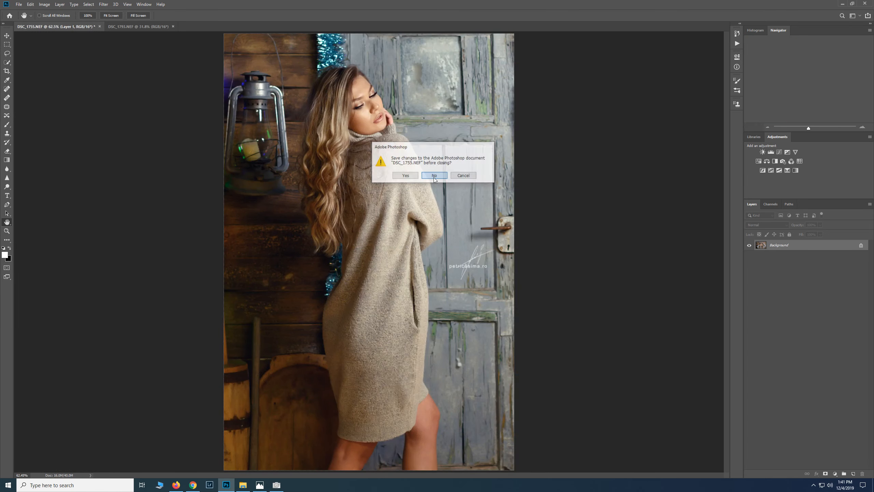
pyautogui.click(434, 176)
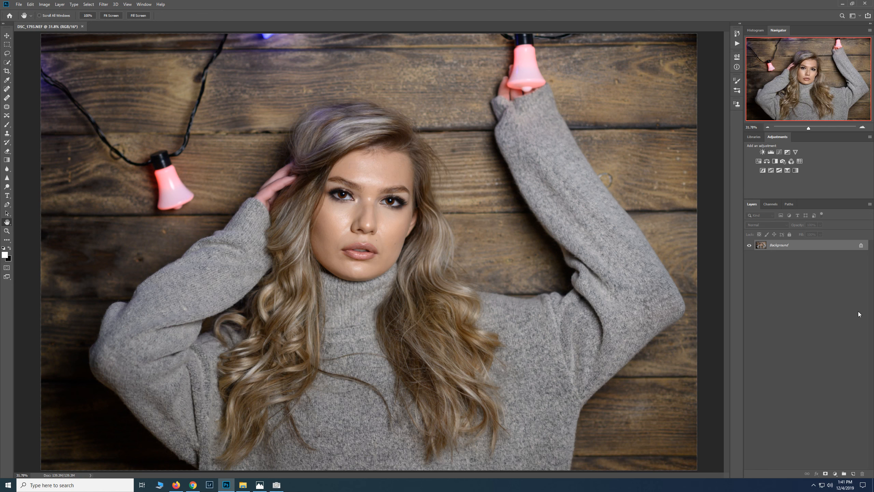
# Step: Duplicate the Background layer and activate the Patch tool for close-up work on the face
pyautogui.moveTo(801, 246); pyautogui.dragTo(854, 474)
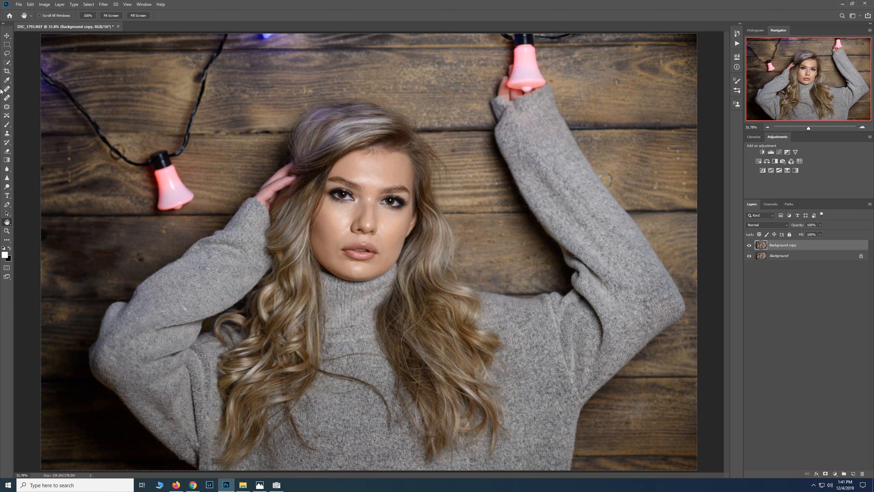
pyautogui.click(7, 107)
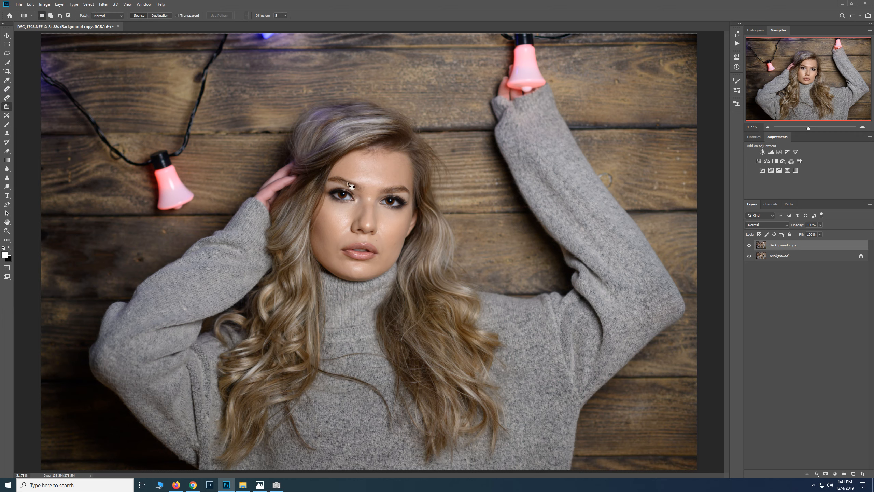
pyautogui.click(863, 127)
pyautogui.click(863, 127)
pyautogui.click(862, 127)
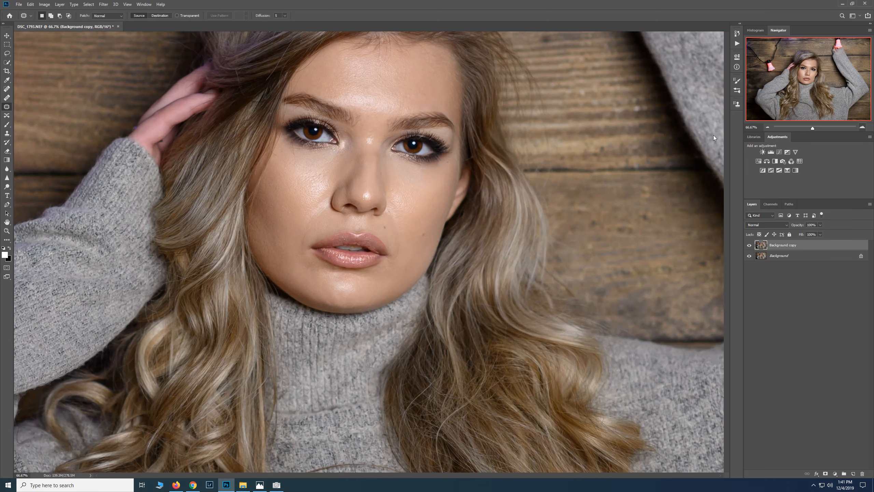
# Step: Patch the shiny areas on the chin below the lower lip with smooth skin from the cheek
pyautogui.moveTo(336, 271)
pyautogui.mouseDown()
pyautogui.moveTo(333, 296)
pyautogui.moveTo(357, 294)
pyautogui.moveTo(332, 269)
pyautogui.moveTo(402, 261)
pyautogui.moveTo(430, 197)
pyautogui.mouseUp()
pyautogui.hotkey('ctrl', 'd')
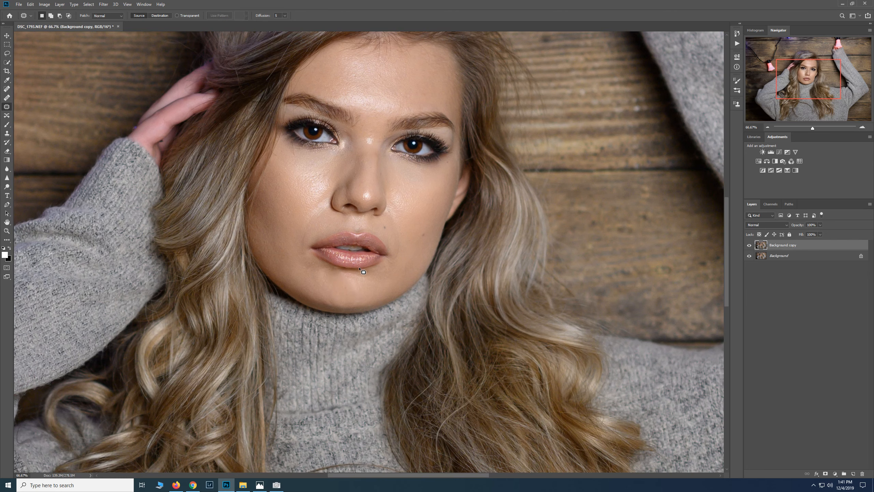
pyautogui.moveTo(360, 273)
pyautogui.mouseDown()
pyautogui.moveTo(338, 271)
pyautogui.moveTo(358, 297)
pyautogui.moveTo(363, 279)
pyautogui.moveTo(357, 282)
pyautogui.moveTo(426, 204)
pyautogui.moveTo(416, 238)
pyautogui.mouseUp()
pyautogui.hotkey('ctrl', 'd')
pyautogui.moveTo(341, 274)
pyautogui.mouseDown()
pyautogui.moveTo(417, 228)
pyautogui.moveTo(428, 198)
pyautogui.mouseUp()
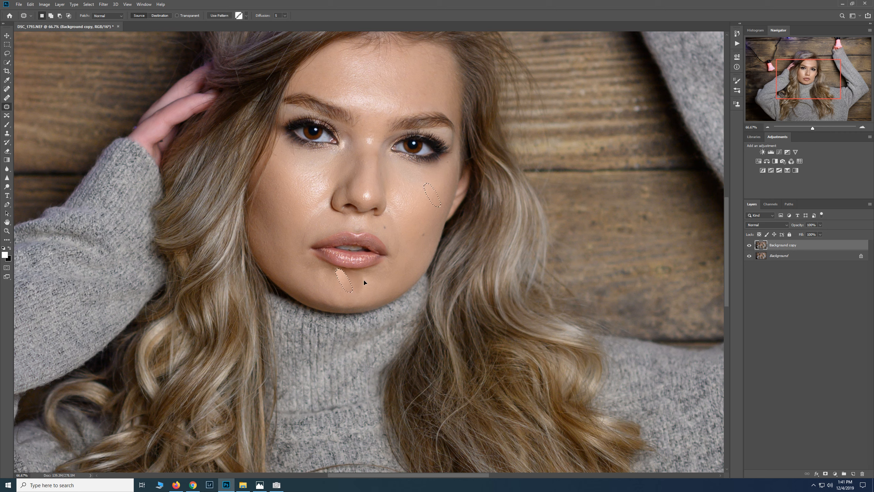
pyautogui.hotkey('ctrl', 'd')
pyautogui.moveTo(359, 277)
pyautogui.mouseDown()
pyautogui.moveTo(360, 295)
pyautogui.moveTo(370, 280)
pyautogui.moveTo(361, 274)
pyautogui.moveTo(376, 285)
pyautogui.mouseUp()
# Step: Patch the skin beside the nose and the highlight on the nose tip with matte cheek skin
pyautogui.moveTo(392, 225)
pyautogui.mouseDown()
pyautogui.moveTo(420, 202)
pyautogui.moveTo(410, 181)
pyautogui.moveTo(395, 184)
pyautogui.moveTo(390, 198)
pyautogui.moveTo(426, 208)
pyautogui.moveTo(388, 192)
pyautogui.mouseUp()
pyautogui.hotkey('ctrl', 'd')
pyautogui.moveTo(391, 197)
pyautogui.mouseDown()
pyautogui.moveTo(420, 199)
pyautogui.moveTo(403, 166)
pyautogui.moveTo(415, 189)
pyautogui.moveTo(431, 187)
pyautogui.moveTo(414, 174)
pyautogui.moveTo(422, 214)
pyautogui.mouseUp()
pyautogui.hotkey('ctrl', 'd')
pyautogui.hotkey('ctrl', 'd')
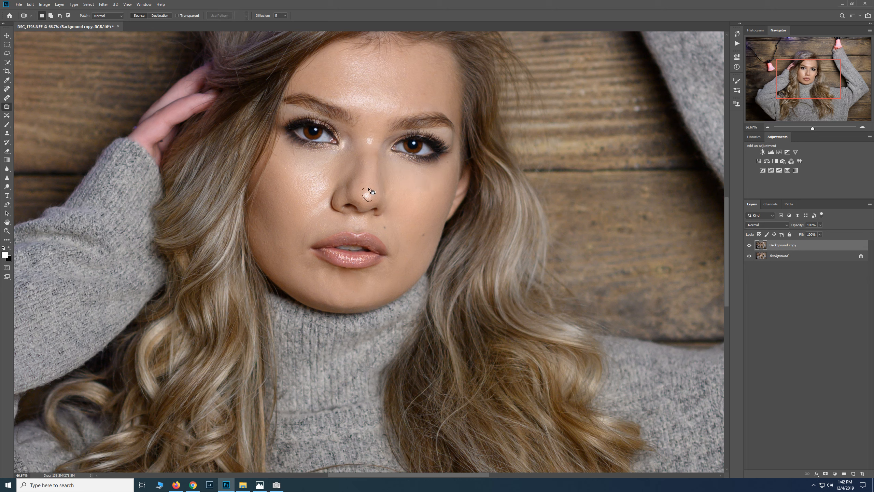
pyautogui.moveTo(363, 203); pyautogui.dragTo(424, 197)
pyautogui.hotkey('ctrl', 'd')
# Step: Patch the shine between the eyebrows and across the centre of the forehead with clean cheek skin
pyautogui.moveTo(365, 149); pyautogui.dragTo(368, 127)
pyautogui.moveTo(364, 92)
pyautogui.mouseDown()
pyautogui.moveTo(328, 100)
pyautogui.moveTo(375, 116)
pyautogui.moveTo(407, 105)
pyautogui.moveTo(357, 88)
pyautogui.moveTo(415, 172)
pyautogui.moveTo(413, 190)
pyautogui.mouseUp()
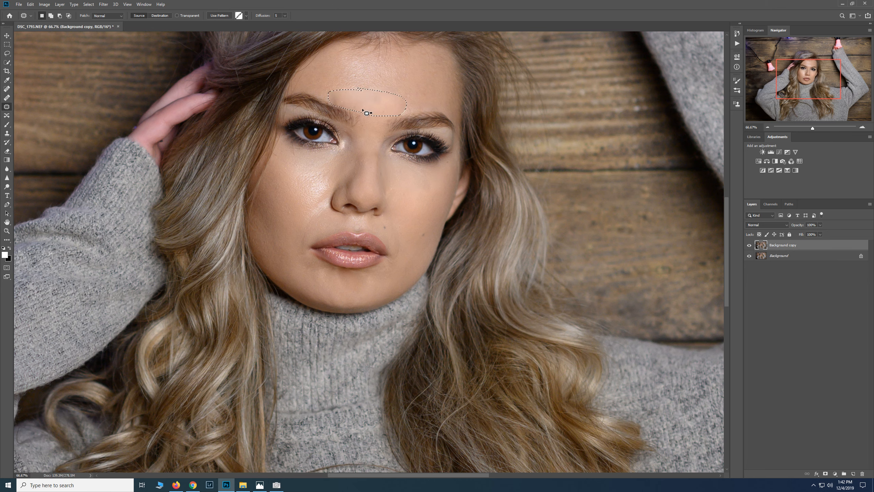
pyautogui.moveTo(351, 53)
pyautogui.mouseDown()
pyautogui.moveTo(335, 68)
pyautogui.moveTo(350, 87)
pyautogui.moveTo(396, 94)
pyautogui.moveTo(411, 83)
pyautogui.moveTo(387, 60)
pyautogui.moveTo(348, 50)
pyautogui.moveTo(431, 189)
pyautogui.moveTo(409, 187)
pyautogui.mouseUp()
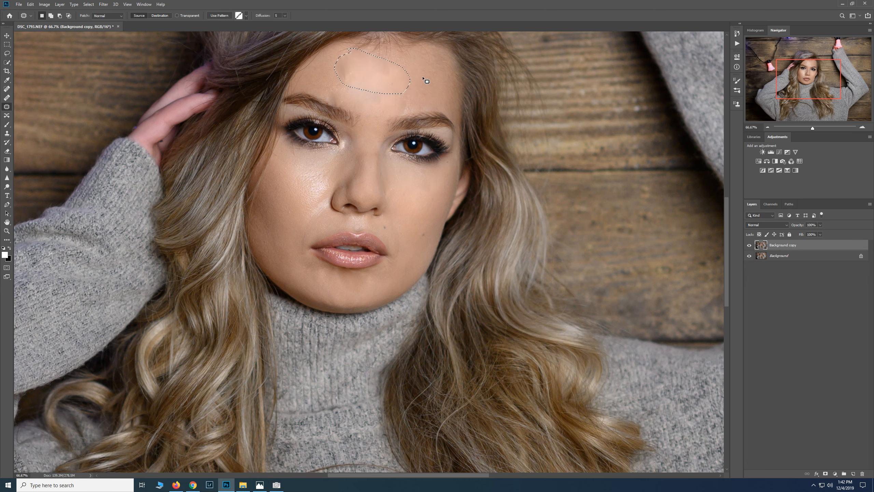
pyautogui.moveTo(339, 53)
pyautogui.mouseDown()
pyautogui.moveTo(332, 83)
pyautogui.moveTo(354, 74)
pyautogui.moveTo(336, 54)
pyautogui.mouseUp()
pyautogui.moveTo(341, 73)
pyautogui.mouseDown()
pyautogui.moveTo(361, 93)
pyautogui.moveTo(418, 203)
pyautogui.mouseUp()
pyautogui.hotkey('ctrl', 'd')
pyautogui.moveTo(405, 117)
pyautogui.mouseDown()
pyautogui.moveTo(427, 109)
pyautogui.moveTo(419, 92)
pyautogui.moveTo(399, 90)
pyautogui.mouseUp()
pyautogui.moveTo(405, 100)
pyautogui.mouseDown()
pyautogui.moveTo(423, 144)
pyautogui.moveTo(412, 202)
pyautogui.mouseUp()
pyautogui.hotkey('ctrl', 'd')
# Step: Even out the remaining forehead patches above the eyebrows using skin from the cheek and the forehead's right side
pyautogui.moveTo(341, 82)
pyautogui.mouseDown()
pyautogui.moveTo(355, 104)
pyautogui.moveTo(373, 82)
pyautogui.moveTo(414, 195)
pyautogui.mouseUp()
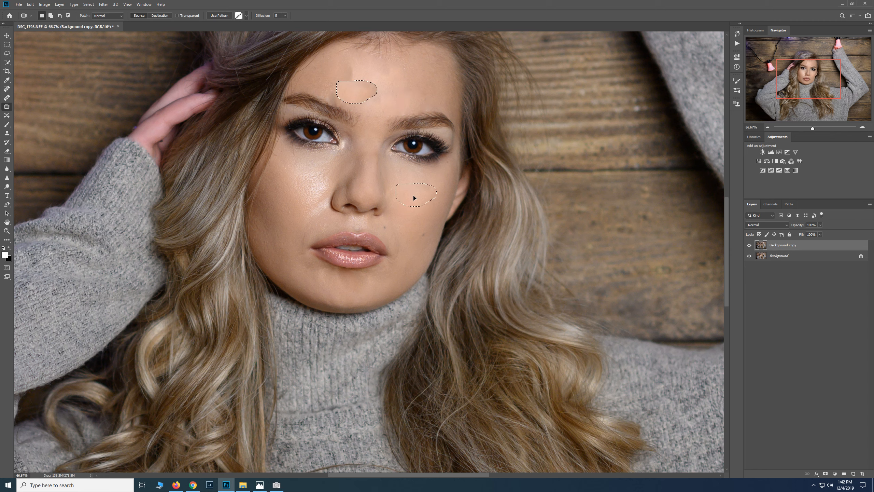
pyautogui.moveTo(325, 88)
pyautogui.mouseDown()
pyautogui.moveTo(327, 100)
pyautogui.moveTo(334, 87)
pyautogui.moveTo(323, 90)
pyautogui.mouseUp()
pyautogui.moveTo(331, 97)
pyautogui.mouseDown()
pyautogui.moveTo(322, 66)
pyautogui.moveTo(345, 95)
pyautogui.moveTo(370, 82)
pyautogui.moveTo(340, 76)
pyautogui.moveTo(428, 79)
pyautogui.moveTo(350, 43)
pyautogui.moveTo(345, 52)
pyautogui.moveTo(395, 67)
pyautogui.moveTo(414, 58)
pyautogui.moveTo(366, 40)
pyautogui.moveTo(382, 83)
pyautogui.moveTo(419, 87)
pyautogui.mouseUp()
pyautogui.hotkey('ctrl', 'd')
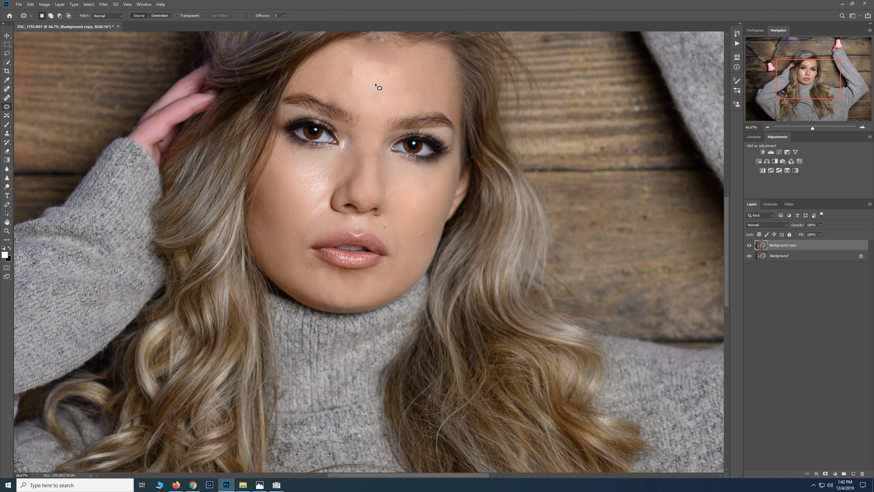
pyautogui.moveTo(347, 80)
pyautogui.mouseDown()
pyautogui.moveTo(344, 64)
pyautogui.moveTo(351, 85)
pyautogui.mouseUp()
pyautogui.moveTo(351, 73)
pyautogui.mouseDown()
pyautogui.moveTo(423, 83)
pyautogui.moveTo(432, 74)
pyautogui.mouseUp()
pyautogui.hotkey('ctrl', 'd')
pyautogui.moveTo(368, 94); pyautogui.dragTo(426, 84)
pyautogui.hotkey('ctrl', 'd')
pyautogui.moveTo(387, 59); pyautogui.dragTo(438, 84)
pyautogui.hotkey('ctrl', 'd')
# Step: Patch the large highlight on the left cheek under the eye and beside the nose with opposite-cheek skin
pyautogui.moveTo(292, 161)
pyautogui.mouseDown()
pyautogui.moveTo(287, 184)
pyautogui.moveTo(311, 217)
pyautogui.moveTo(327, 210)
pyautogui.moveTo(334, 186)
pyautogui.moveTo(327, 166)
pyautogui.moveTo(301, 159)
pyautogui.moveTo(411, 211)
pyautogui.moveTo(409, 189)
pyautogui.mouseUp()
pyautogui.hotkey('ctrl', 'd')
pyautogui.moveTo(328, 204)
pyautogui.mouseDown()
pyautogui.moveTo(357, 211)
pyautogui.moveTo(419, 190)
pyautogui.mouseUp()
pyautogui.hotkey('ctrl', 'd')
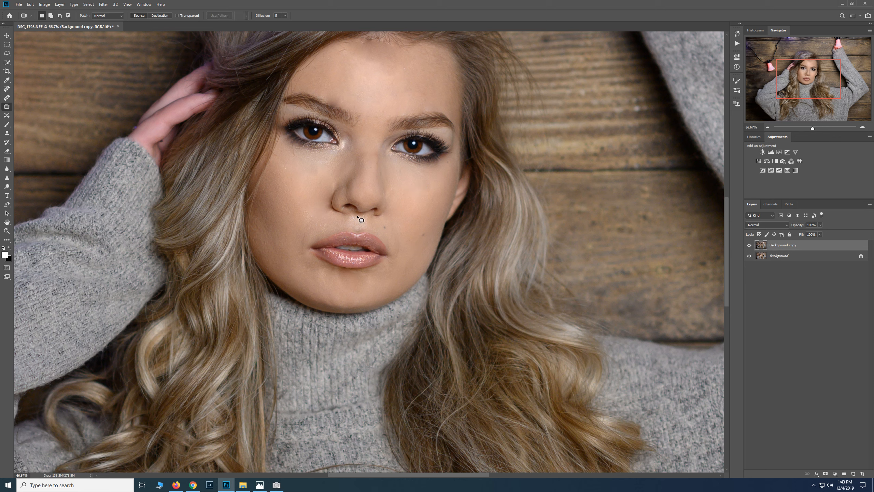
# Step: Patch the skin above the upper lip and the leftover shine on the left cheek with opposite-cheek skin
pyautogui.moveTo(356, 235)
pyautogui.mouseDown()
pyautogui.moveTo(374, 232)
pyautogui.moveTo(358, 215)
pyautogui.moveTo(418, 202)
pyautogui.mouseUp()
pyautogui.hotkey('ctrl', 'd')
pyautogui.moveTo(300, 228)
pyautogui.mouseDown()
pyautogui.moveTo(317, 215)
pyautogui.moveTo(299, 209)
pyautogui.moveTo(437, 181)
pyautogui.moveTo(413, 194)
pyautogui.mouseUp()
pyautogui.hotkey('ctrl', 'd')
pyautogui.moveTo(308, 160)
pyautogui.mouseDown()
pyautogui.moveTo(329, 182)
pyautogui.moveTo(310, 161)
pyautogui.moveTo(421, 196)
pyautogui.mouseUp()
pyautogui.hotkey('ctrl', 'd')
# Step: Patch the highlight along the left side of the nose with matte skin from the opposite cheek
pyautogui.moveTo(319, 213)
pyautogui.mouseDown()
pyautogui.moveTo(313, 229)
pyautogui.moveTo(318, 212)
pyautogui.mouseUp()
pyautogui.hotkey('ctrl', 'd')
pyautogui.moveTo(338, 194); pyautogui.dragTo(332, 183)
pyautogui.moveTo(333, 189)
pyautogui.mouseDown()
pyautogui.moveTo(427, 191)
pyautogui.moveTo(389, 195)
pyautogui.moveTo(395, 181)
pyautogui.moveTo(416, 193)
pyautogui.mouseUp()
pyautogui.hotkey('ctrl', 'd')
pyautogui.hotkey('ctrl', 'd')
# Step: Patch the bright spots at the left eye's inner corner and next to the left nostril
pyautogui.moveTo(341, 149)
pyautogui.mouseDown()
pyautogui.moveTo(347, 135)
pyautogui.moveTo(342, 150)
pyautogui.mouseUp()
pyautogui.hotkey('ctrl', 'd')
pyautogui.moveTo(340, 152)
pyautogui.mouseDown()
pyautogui.moveTo(319, 161)
pyautogui.moveTo(340, 158)
pyautogui.moveTo(342, 151)
pyautogui.moveTo(333, 151)
pyautogui.moveTo(406, 95)
pyautogui.mouseUp()
pyautogui.hotkey('ctrl', 'd')
pyautogui.moveTo(333, 212)
pyautogui.mouseDown()
pyautogui.moveTo(326, 222)
pyautogui.moveTo(332, 207)
pyautogui.mouseUp()
pyautogui.hotkey('ctrl', 'd')
# Step: Lower the opacity of the Background copy layer to blend the patched skin with the original
pyautogui.click(767, 126)
pyautogui.click(767, 126)
pyautogui.click(768, 126)
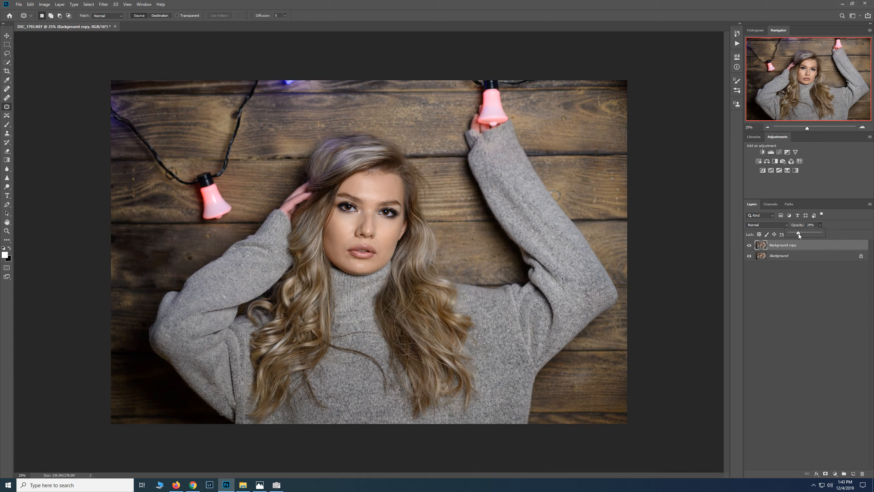
# Step: Compare the photo with and without the patched copy layer by toggling that layer's visibility
pyautogui.click(750, 245)
pyautogui.click(750, 245)
pyautogui.click(749, 245)
pyautogui.click(750, 246)
pyautogui.click(751, 246)
pyautogui.click(750, 246)
pyautogui.click(751, 246)
pyautogui.click(751, 246)
pyautogui.click(751, 246)
pyautogui.click(750, 269)
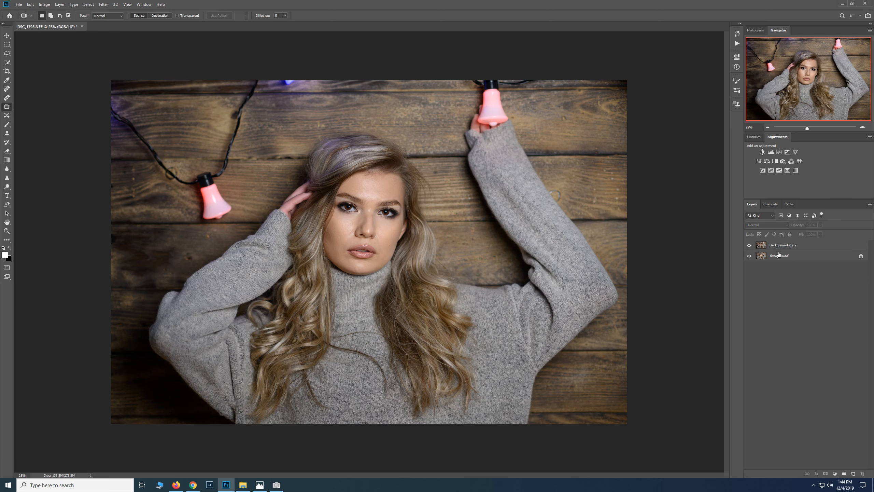
# Step: Activate the Spot Healing Brush and make the original Background layer active for close-up retouching
pyautogui.click(7, 222)
pyautogui.rightClick(403, 220)
pyautogui.click(410, 222)
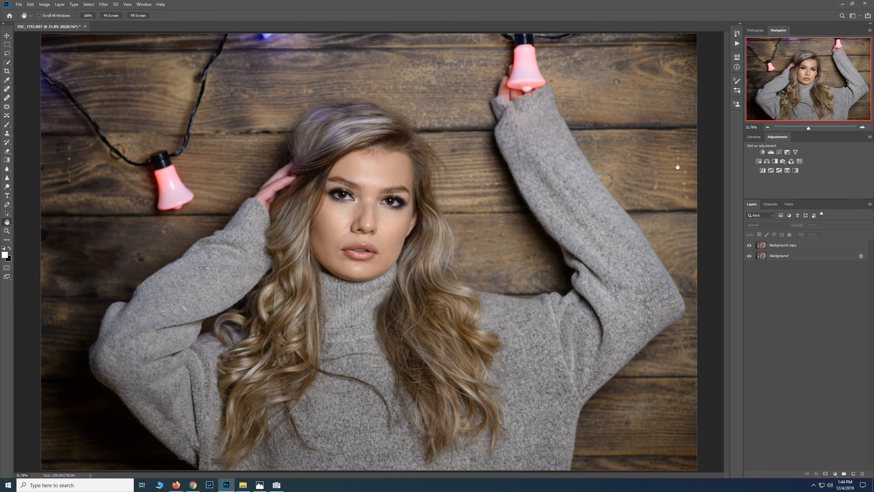
pyautogui.click(862, 128)
pyautogui.click(863, 127)
pyautogui.click(862, 127)
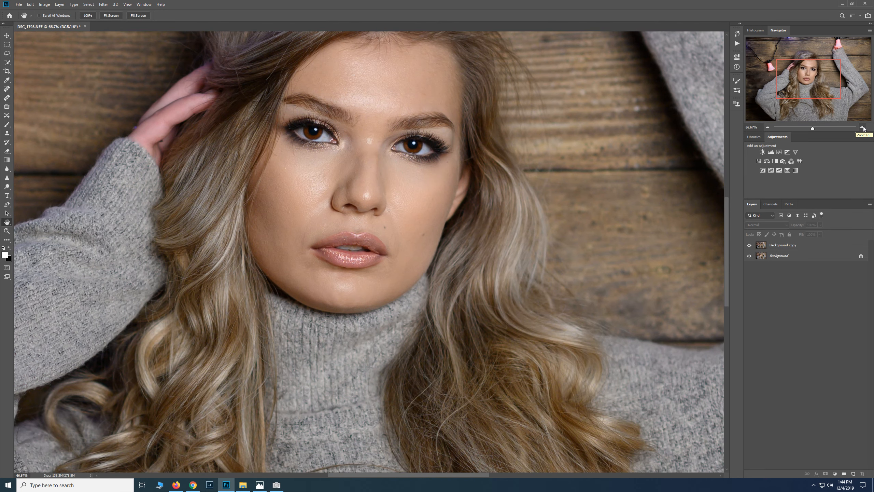
pyautogui.click(6, 89)
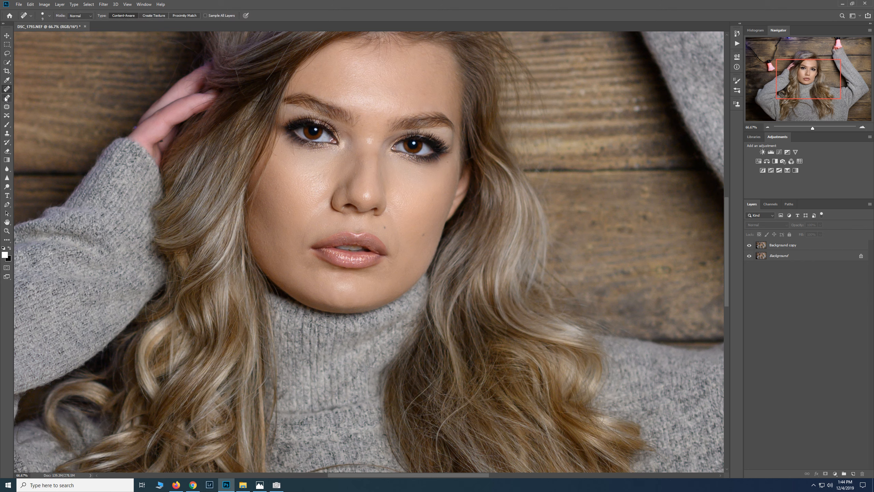
pyautogui.click(782, 248)
pyautogui.click(781, 256)
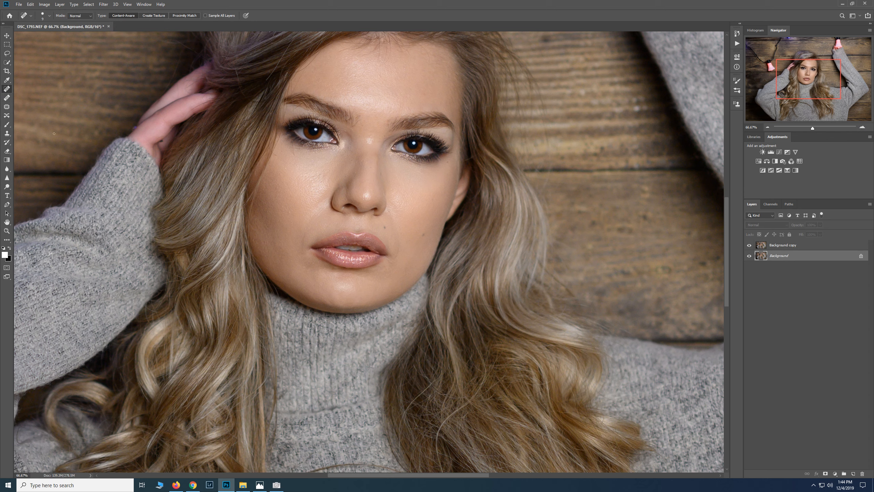
# Step: Adjust the healing brush size and remove small blemishes on the left cheek and the forehead
pyautogui.click(289, 212)
pyautogui.press(']')
pyautogui.press('[')
pyautogui.press('[')
pyautogui.click(423, 86)
pyautogui.click(408, 96)
pyautogui.click(312, 183)
pyautogui.click(312, 183)
pyautogui.click(285, 167)
# Step: With a smaller brush, heal tiny spots on the nose and adjoining cheek, the upper forehead and the lower left cheek
pyautogui.press('[')
pyautogui.click(391, 188)
pyautogui.click(402, 184)
pyautogui.click(380, 175)
pyautogui.click(370, 167)
pyautogui.click(373, 171)
pyautogui.click(374, 169)
pyautogui.click(364, 162)
pyautogui.click(355, 161)
pyautogui.click(351, 159)
pyautogui.click(348, 170)
pyautogui.click(344, 176)
pyautogui.click(360, 163)
pyautogui.click(362, 167)
pyautogui.click(354, 74)
pyautogui.click(264, 243)
# Step: Save the retouched portrait to the desktop as a JPEG named DSC_1793ps
pyautogui.click(7, 222)
pyautogui.rightClick(331, 173)
pyautogui.click(348, 176)
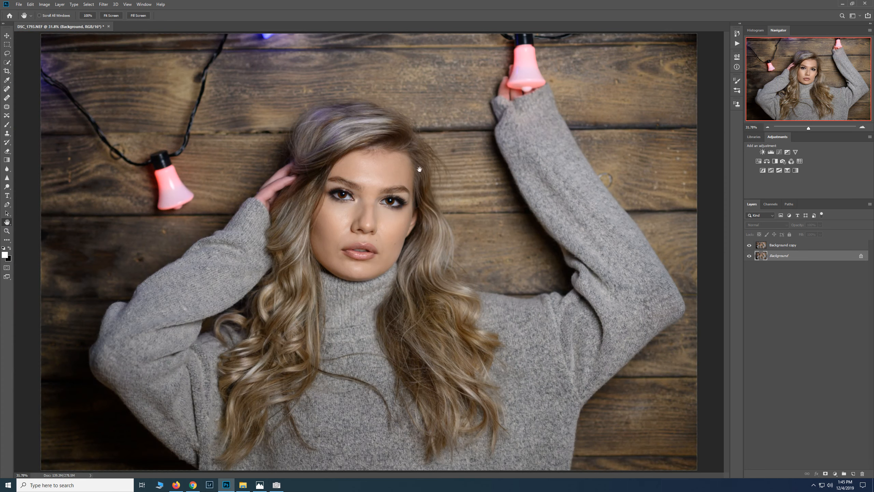
pyautogui.click(19, 5)
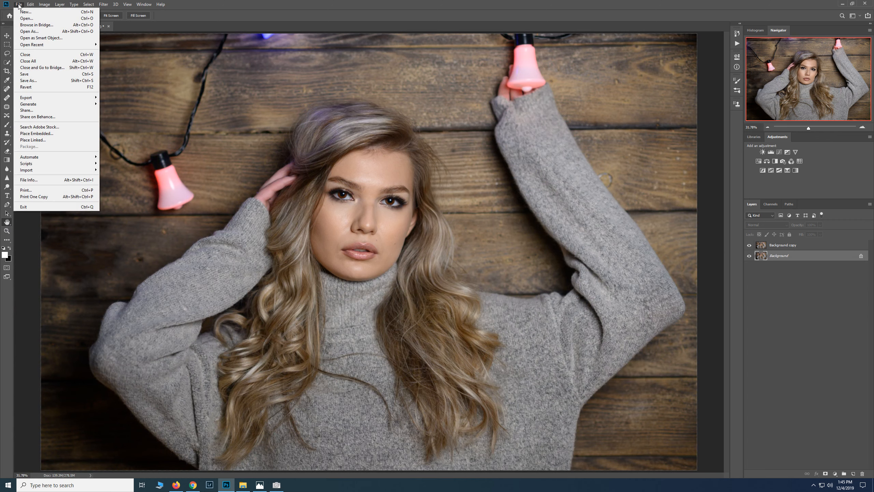
pyautogui.click(24, 74)
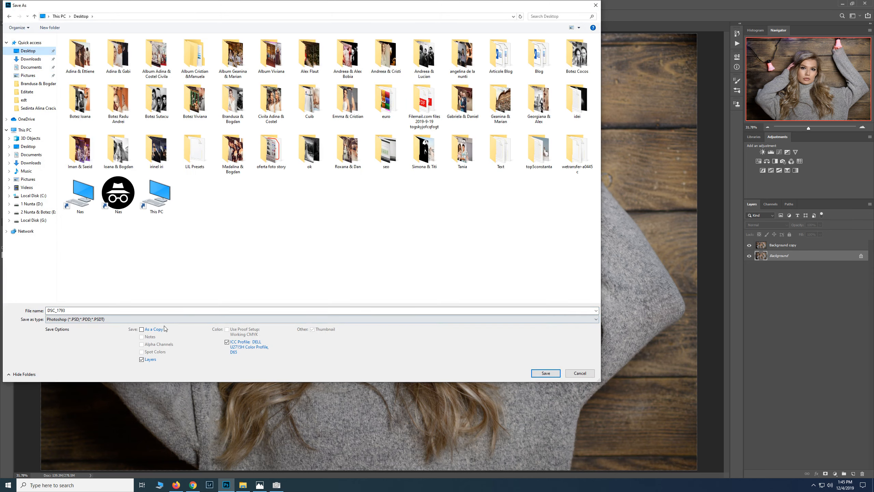
pyautogui.click(58, 319)
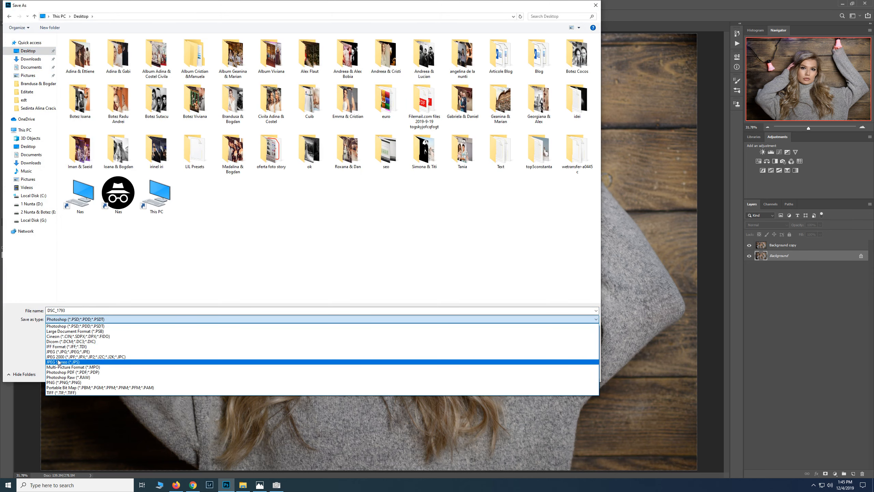
pyautogui.click(59, 352)
pyautogui.click(82, 311)
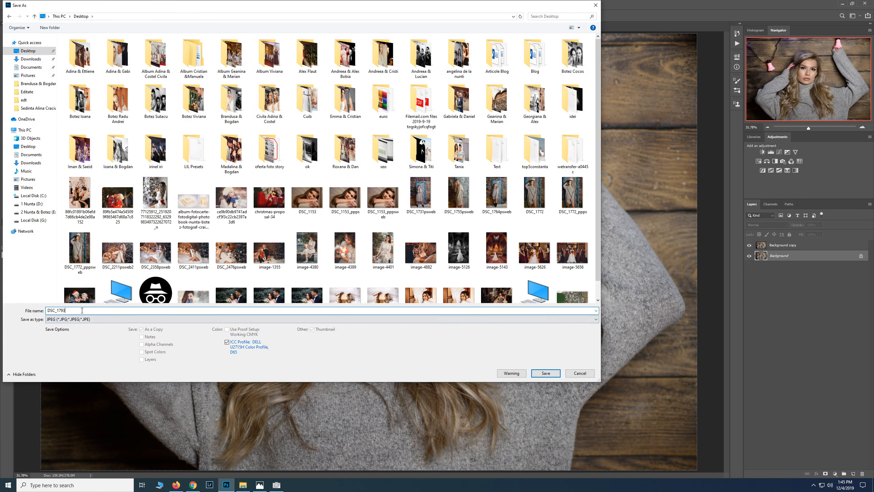
pyautogui.click(553, 372)
pyautogui.click(474, 131)
pyautogui.hotkey('ctrl', 'j')
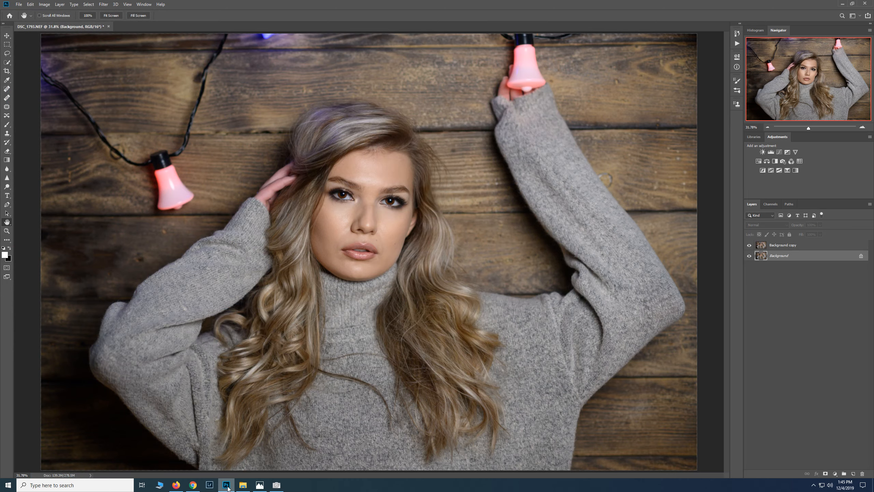
# Step: Switch to PortraitPro, close the DSC_1772_pp picture and open DSC_1793ps.jpg as a female portrait
pyautogui.click(277, 470)
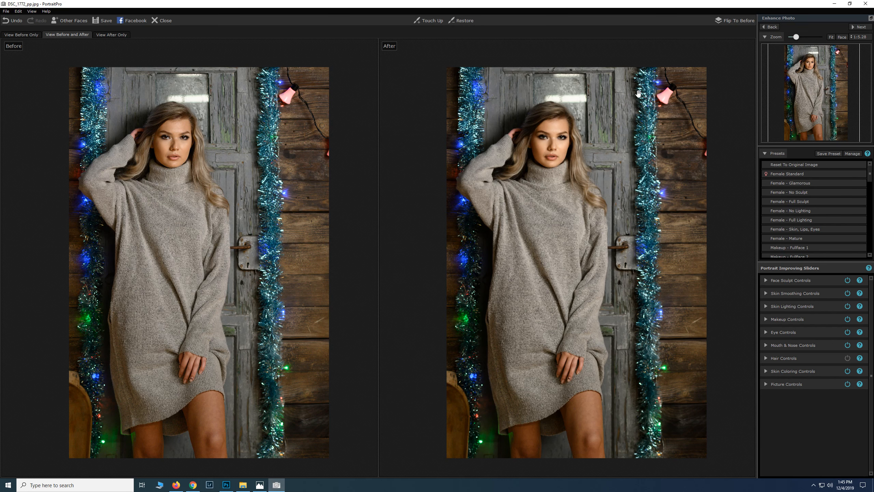
pyautogui.click(164, 21)
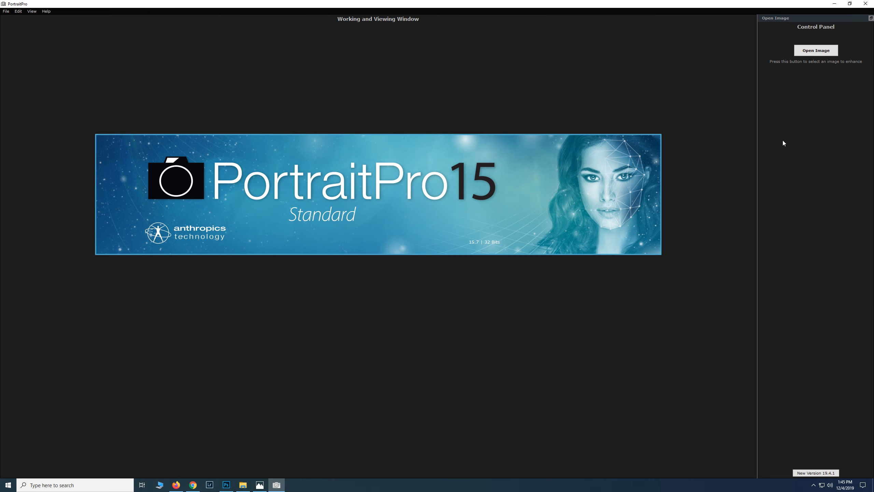
pyautogui.click(816, 50)
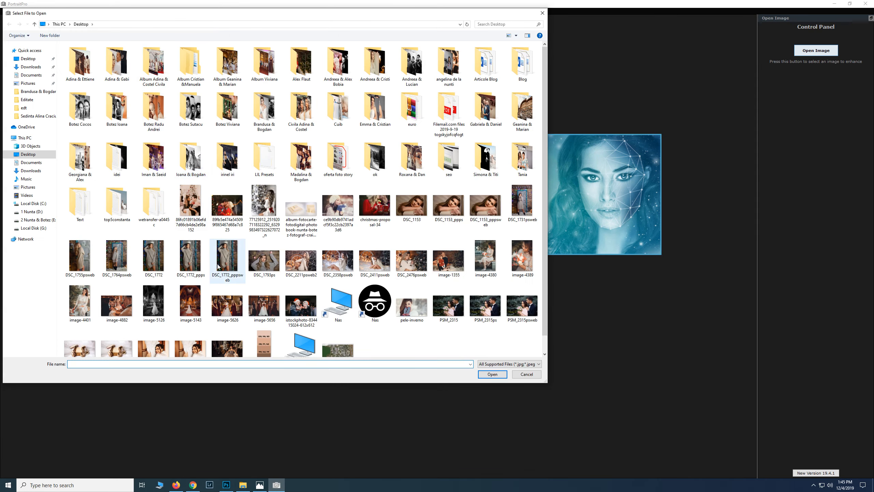
pyautogui.scroll(-1, 227, 258)
pyautogui.click(264, 243)
pyautogui.click(492, 374)
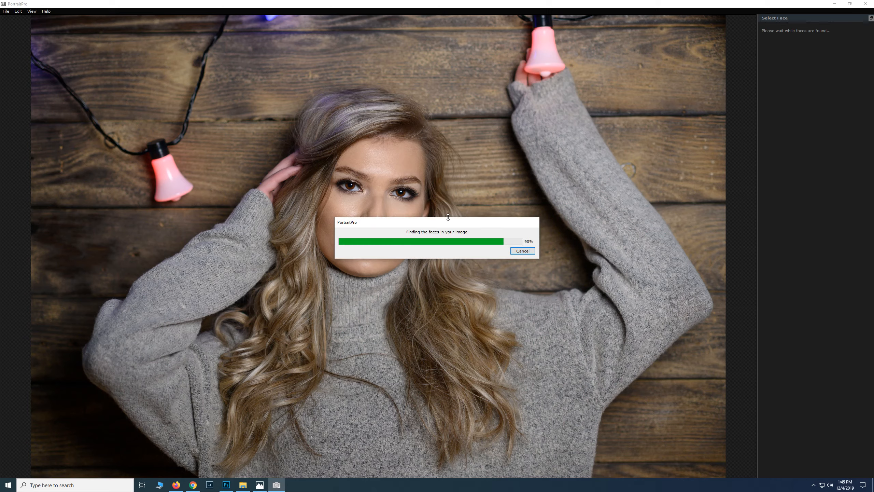
pyautogui.click(435, 213)
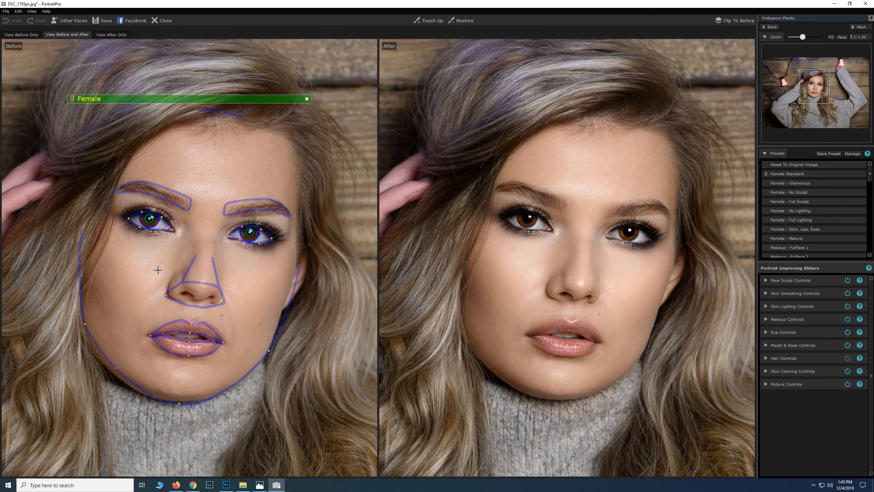
# Step: Fit the face outline to the chin, both sides of the jaw, the cheek edge and the temple in the before view
pyautogui.moveTo(180, 404); pyautogui.dragTo(180, 398)
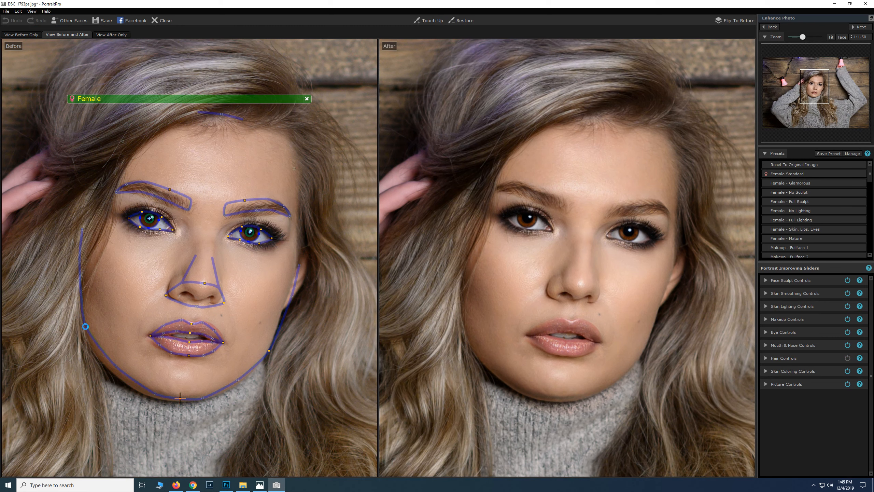
pyautogui.moveTo(83, 328); pyautogui.dragTo(79, 336)
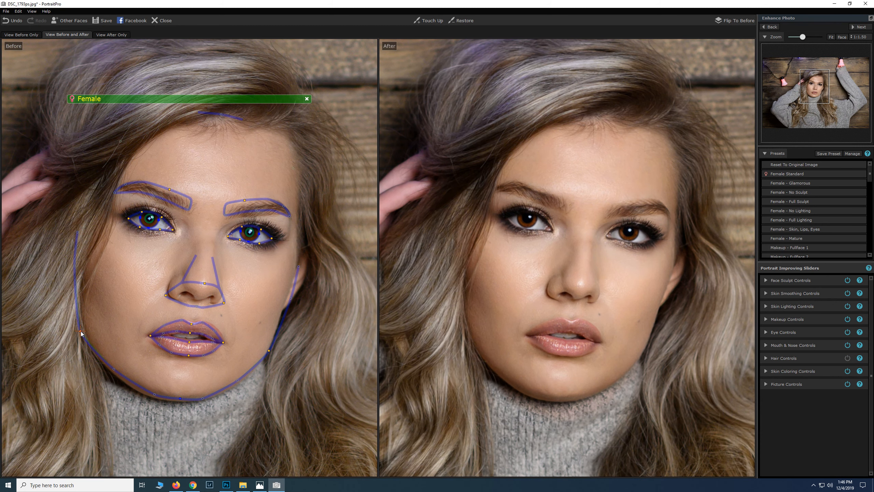
pyautogui.moveTo(114, 370); pyautogui.dragTo(112, 370)
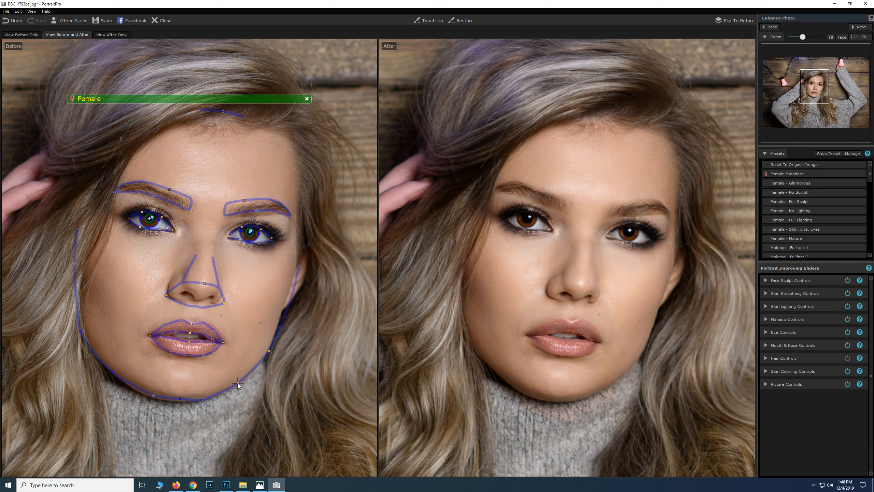
pyautogui.moveTo(292, 298); pyautogui.dragTo(286, 300)
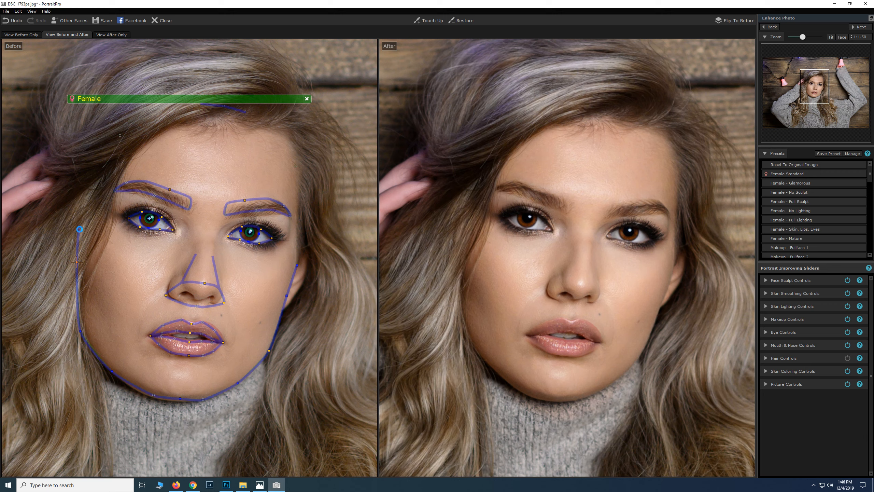
pyautogui.moveTo(80, 230); pyautogui.dragTo(78, 228)
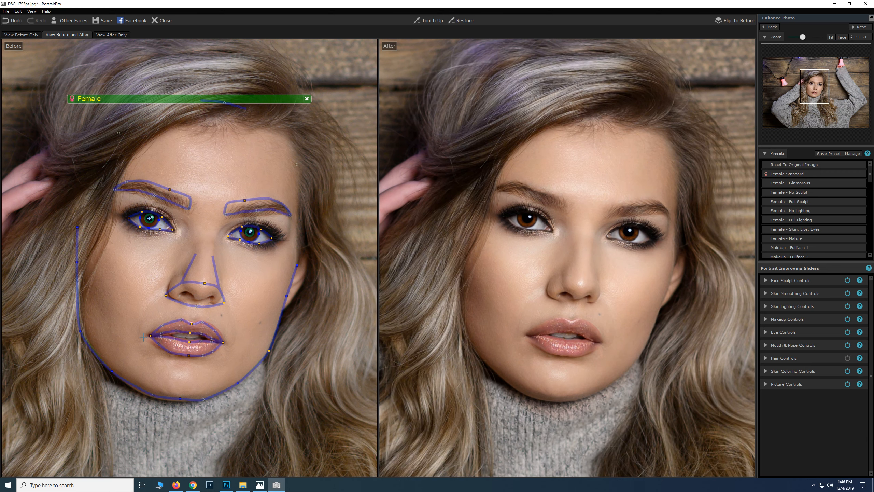
# Step: Fit the mouth outline to the lip corners, the upper lip contour and the inner edges of the lips
pyautogui.scroll(3, 144, 337)
pyautogui.moveTo(130, 373); pyautogui.dragTo(126, 375)
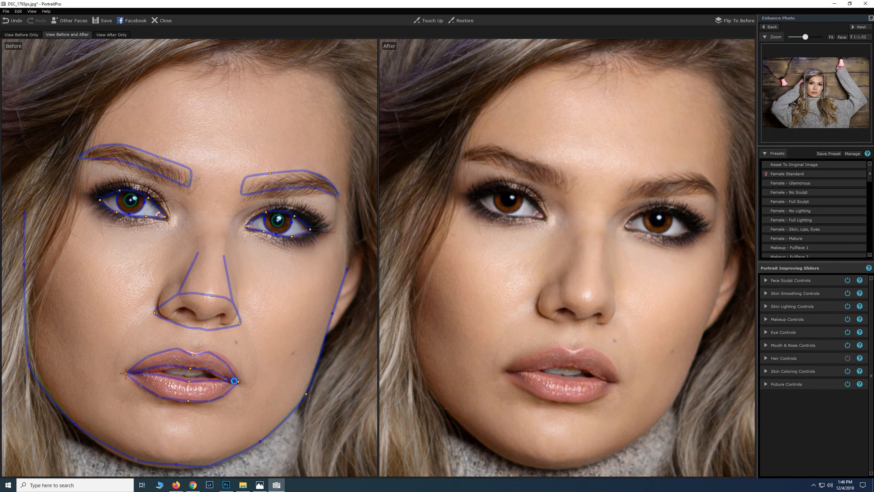
pyautogui.moveTo(238, 382); pyautogui.dragTo(240, 383)
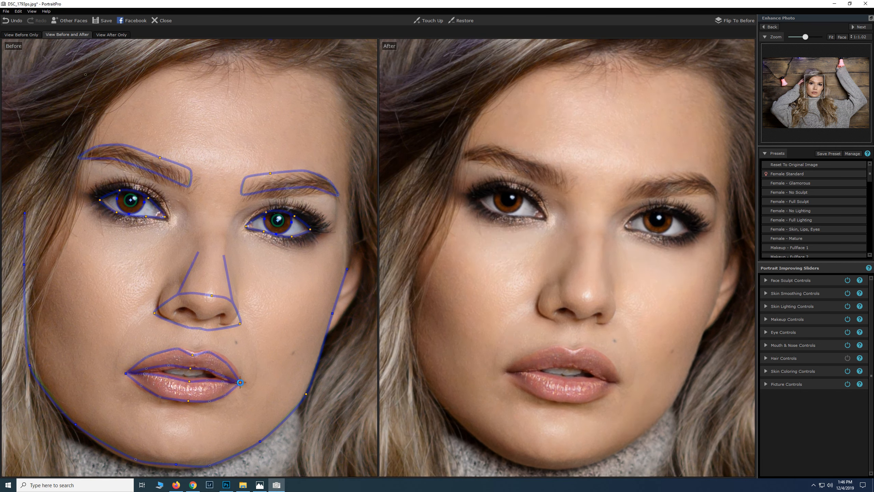
pyautogui.moveTo(189, 351); pyautogui.dragTo(197, 355)
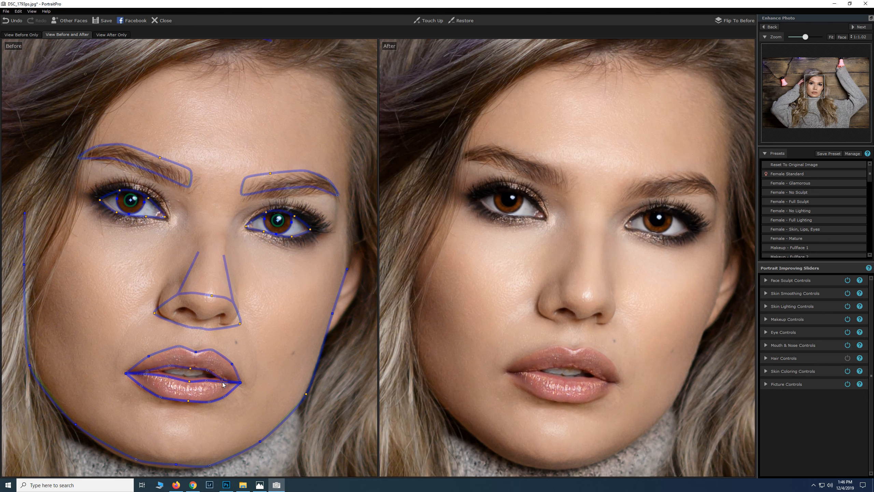
pyautogui.moveTo(189, 381); pyautogui.dragTo(190, 379)
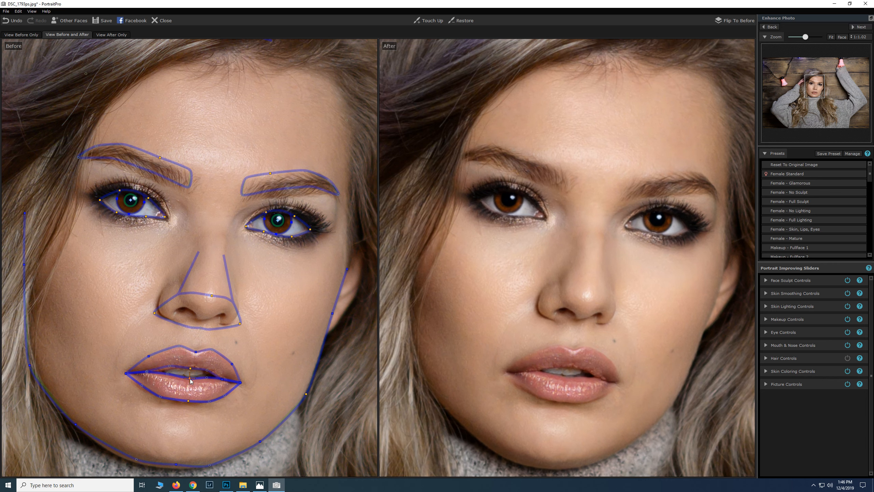
pyautogui.moveTo(169, 366); pyautogui.dragTo(169, 368)
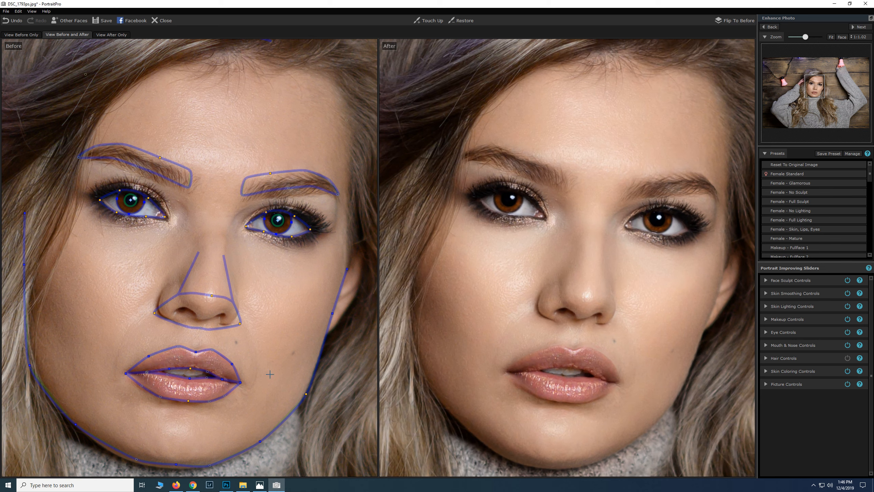
# Step: Adjust the nose outline at its tip and nostril edge, and reshape both eyebrow outlines to follow the brows
pyautogui.moveTo(211, 295); pyautogui.dragTo(209, 296)
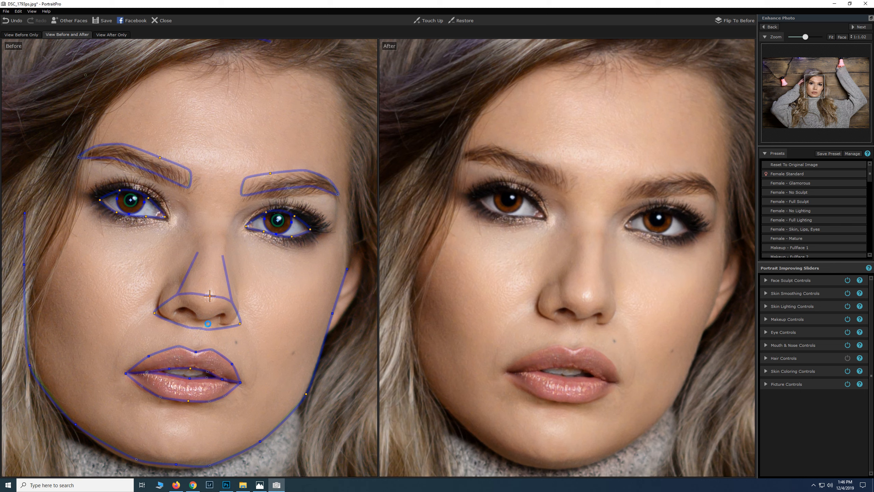
pyautogui.click(154, 313)
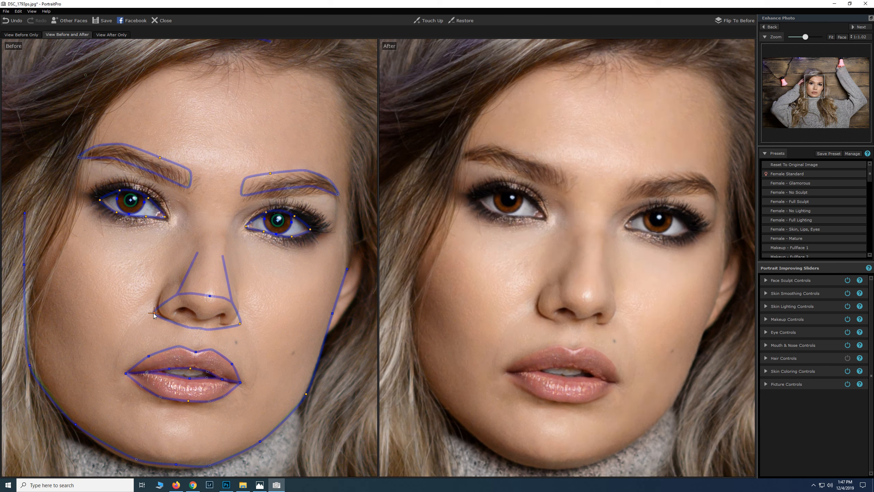
pyautogui.click(243, 194)
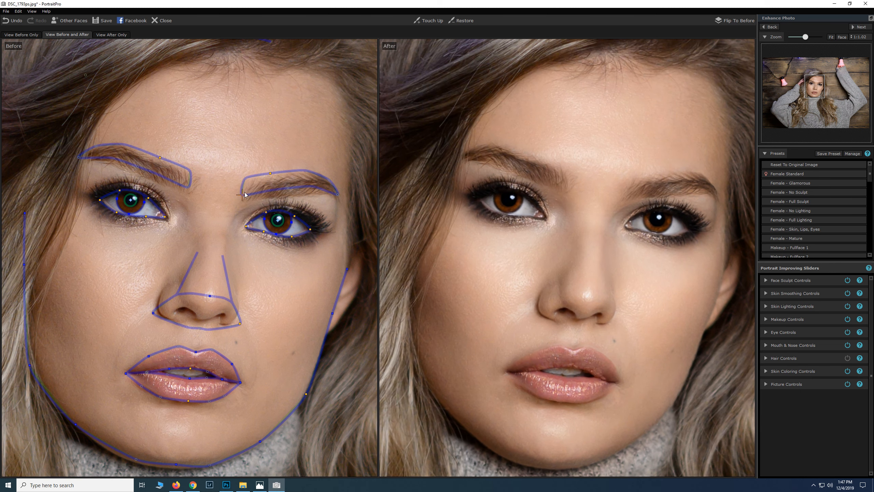
pyautogui.moveTo(243, 197); pyautogui.dragTo(244, 206)
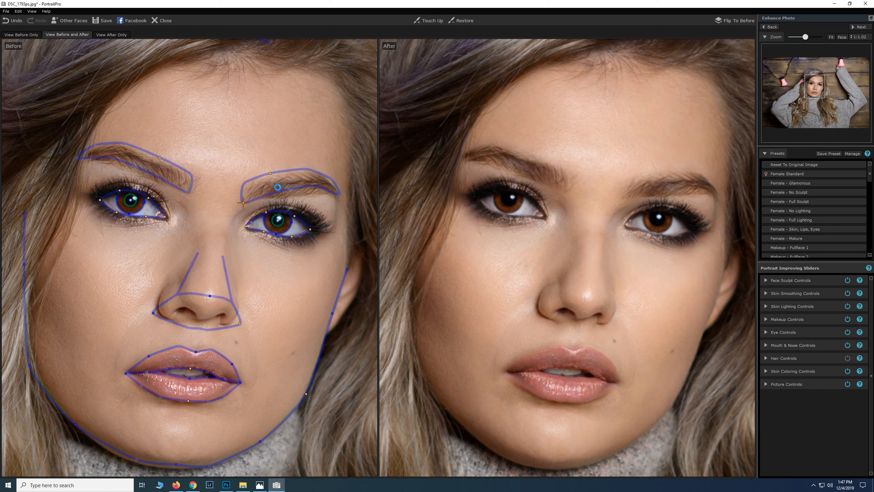
pyautogui.moveTo(289, 189); pyautogui.dragTo(290, 198)
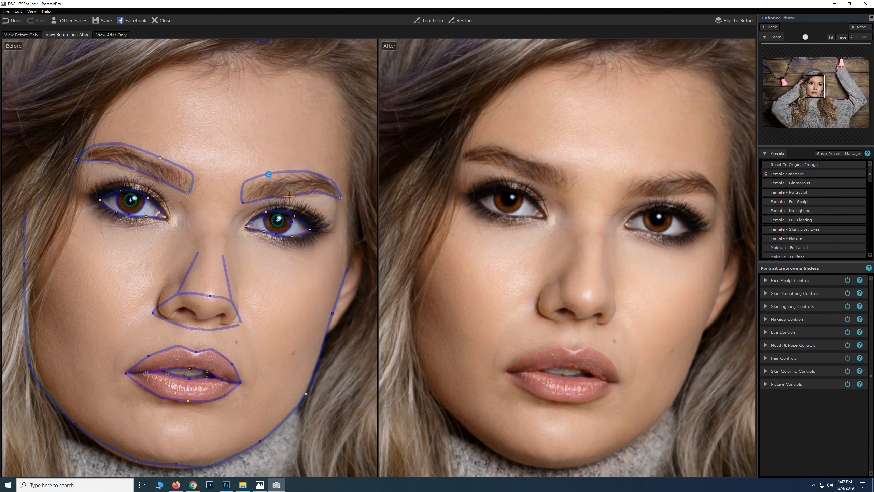
pyautogui.moveTo(271, 174); pyautogui.dragTo(276, 176)
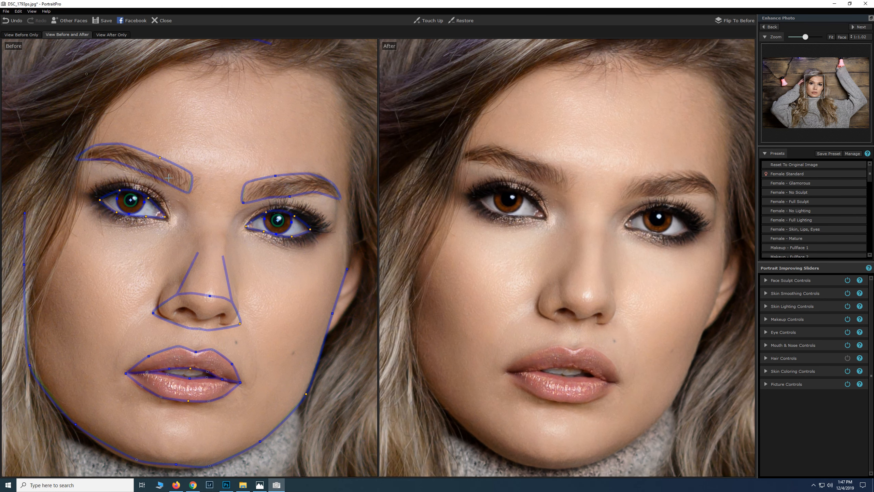
pyautogui.moveTo(136, 170); pyautogui.dragTo(134, 171)
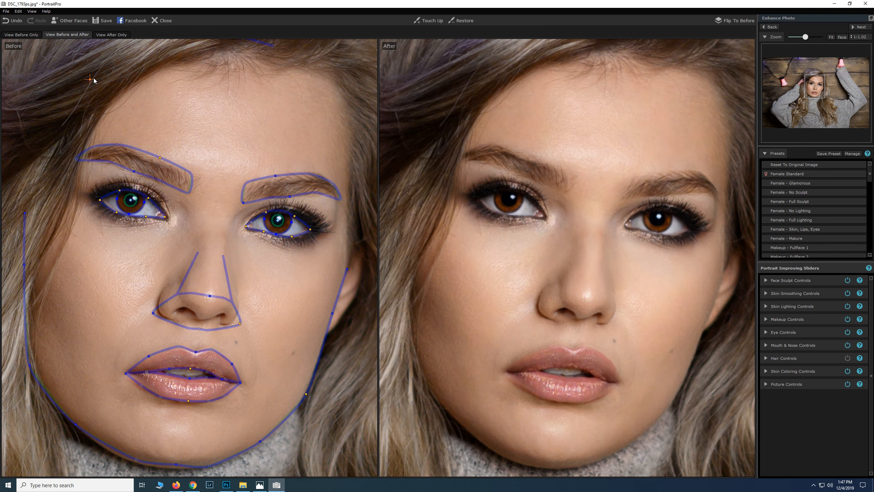
# Step: Adjust the forehead hairline outline and align the eye outlines and pupil circles with the eyes
pyautogui.scroll(1, 227, 77)
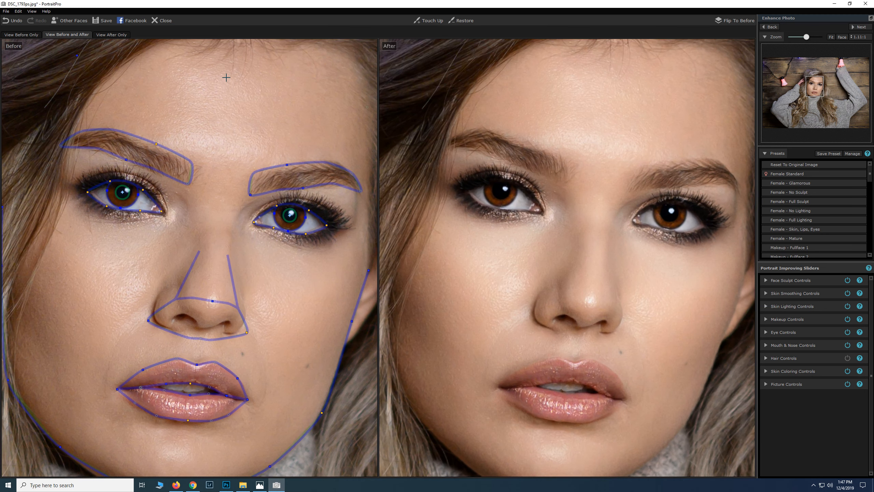
pyautogui.moveTo(236, 69); pyautogui.dragTo(234, 84)
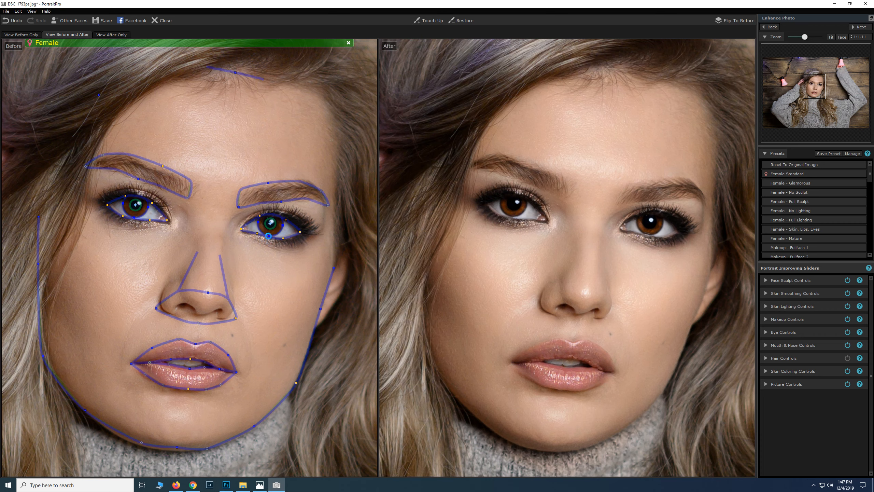
pyautogui.scroll(1, 263, 237)
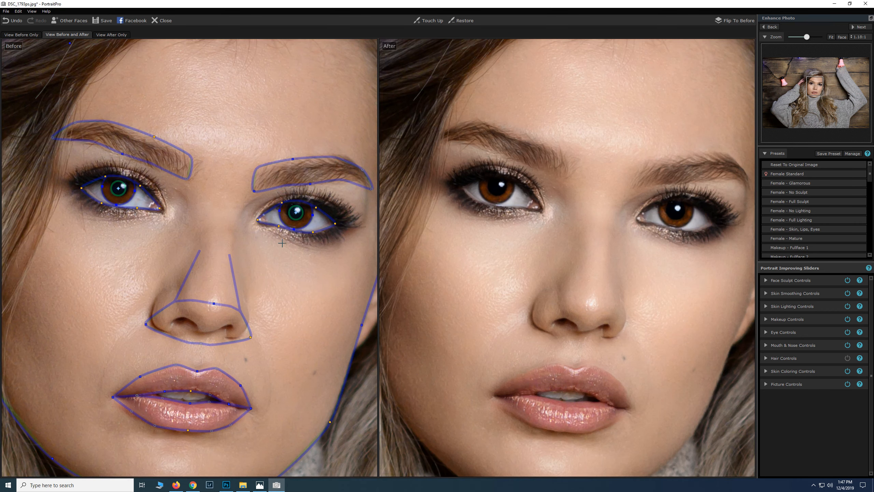
pyautogui.scroll(2, 282, 243)
pyautogui.moveTo(345, 204); pyautogui.dragTo(347, 207)
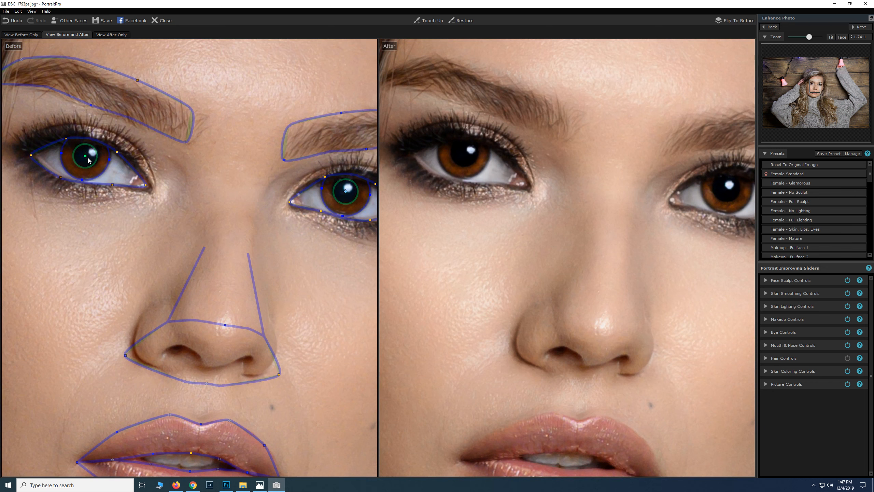
pyautogui.moveTo(87, 158); pyautogui.dragTo(87, 157)
# Step: Compare the whole portrait in the before and after views
pyautogui.scroll(-3, 297, 253)
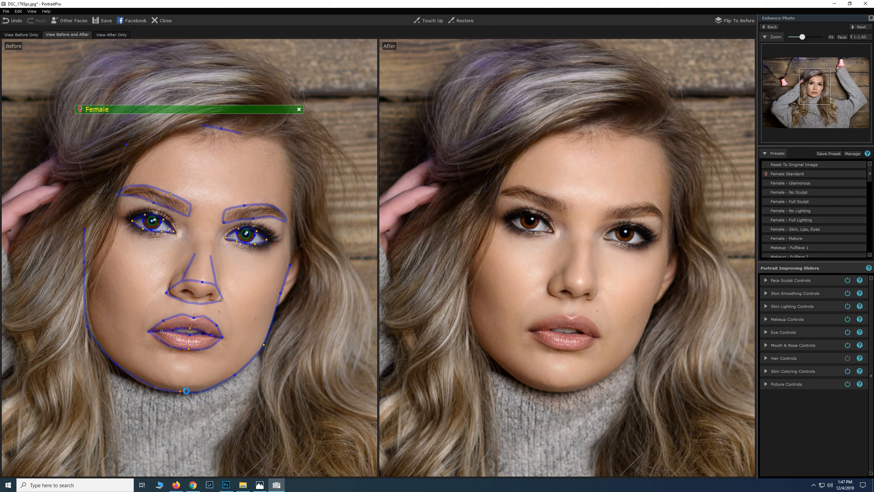
pyautogui.scroll(-2, 606, 310)
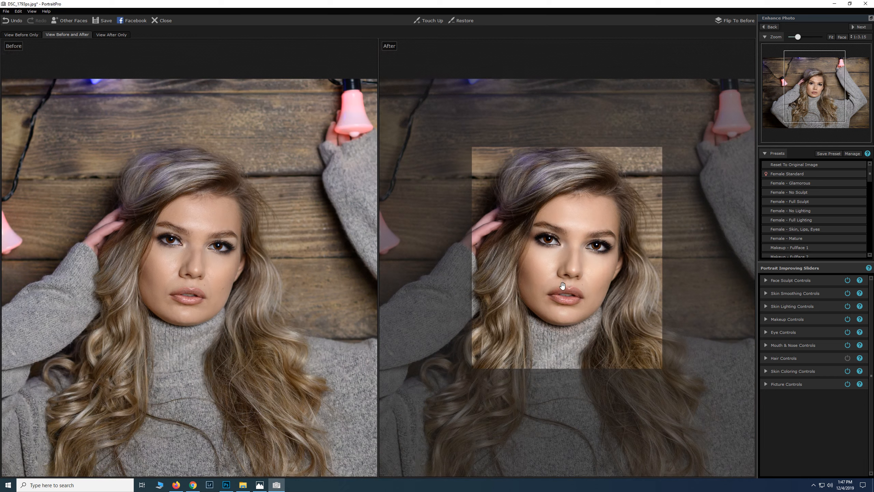
pyautogui.scroll(-1, 589, 304)
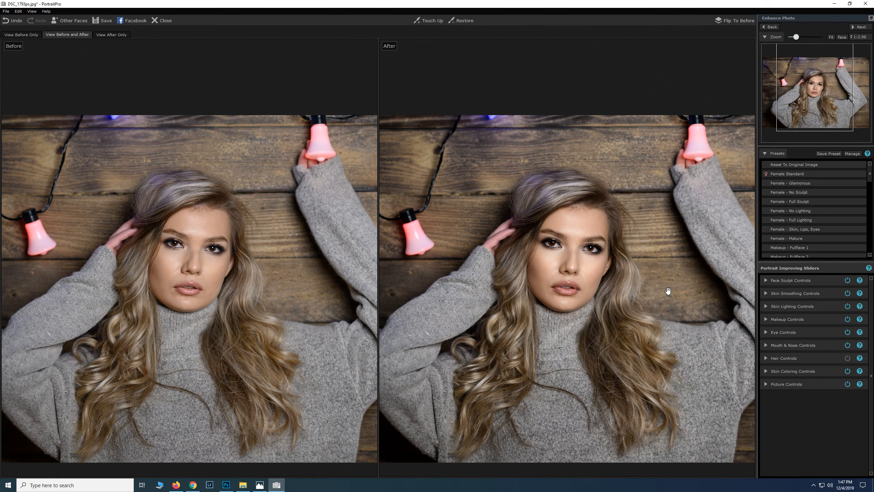
# Step: Set the Master Fade of the Face Sculpt Controls to 25
pyautogui.click(847, 280)
pyautogui.click(765, 280)
pyautogui.moveTo(828, 290); pyautogui.dragTo(821, 293)
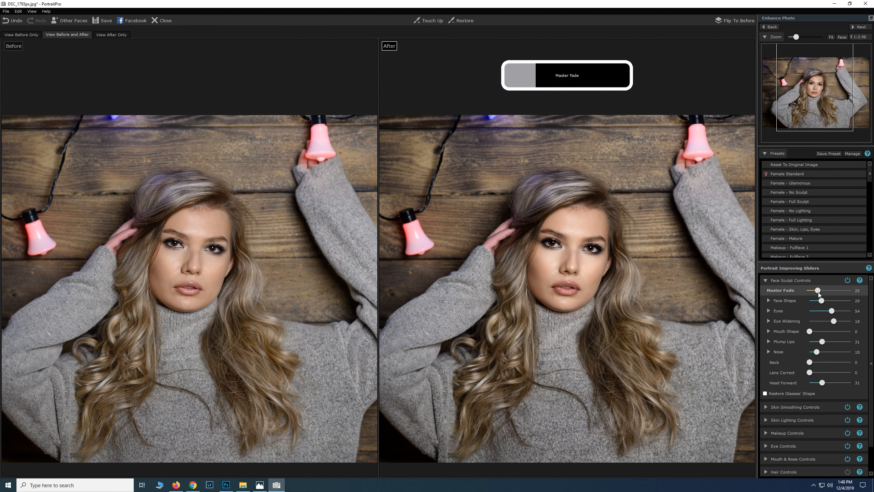
pyautogui.click(767, 281)
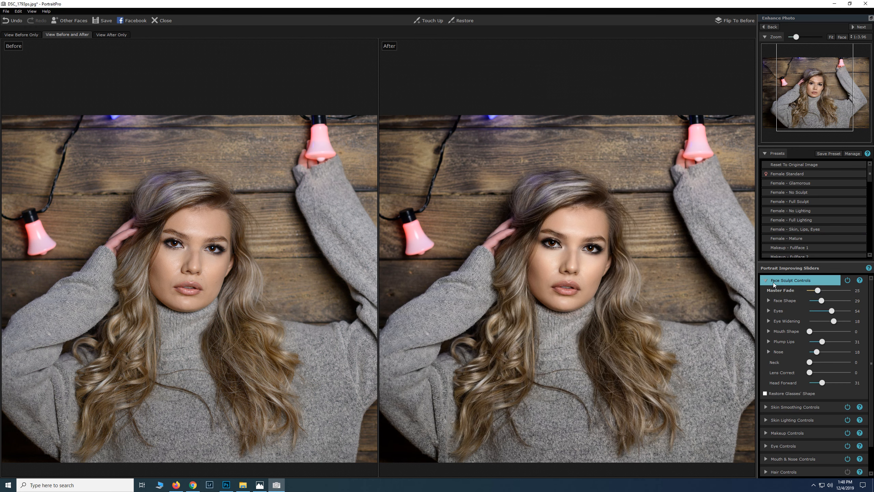
# Step: Compare the portrait with face sculpting and skin smoothing off and on, and review the Skin Smoothing settings
pyautogui.click(847, 280)
pyautogui.click(848, 281)
pyautogui.click(847, 294)
pyautogui.click(847, 294)
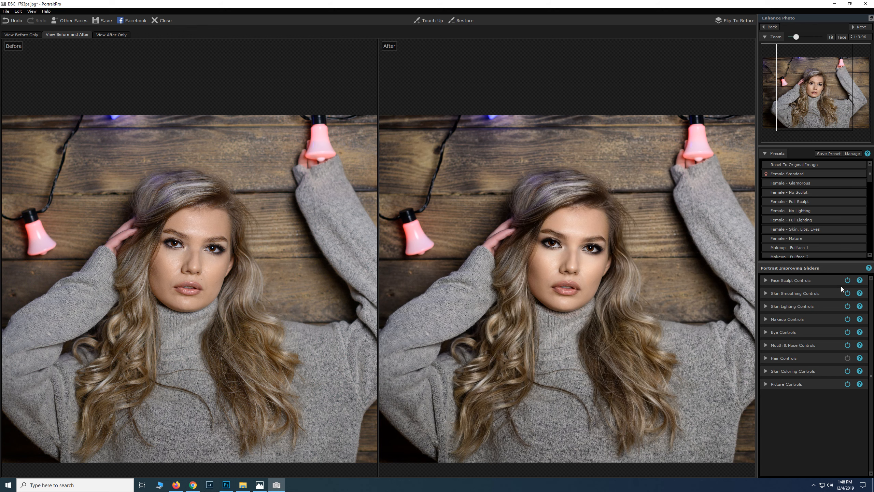
pyautogui.click(766, 293)
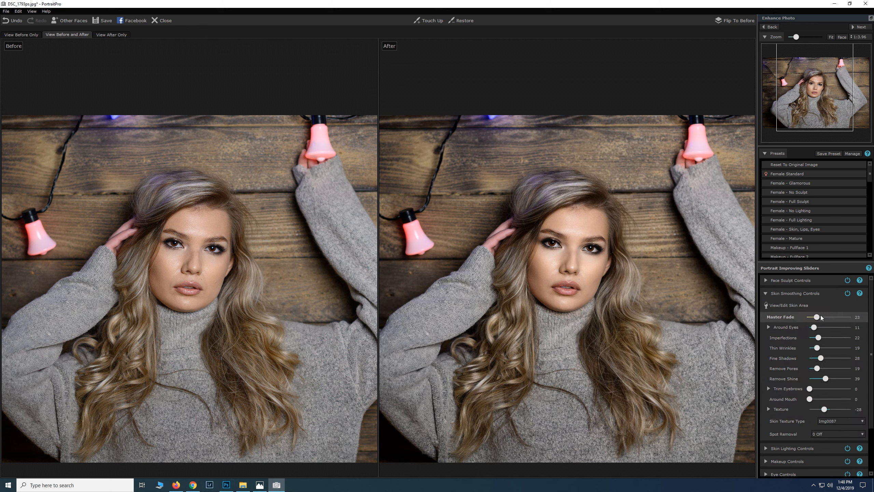
pyautogui.click(819, 293)
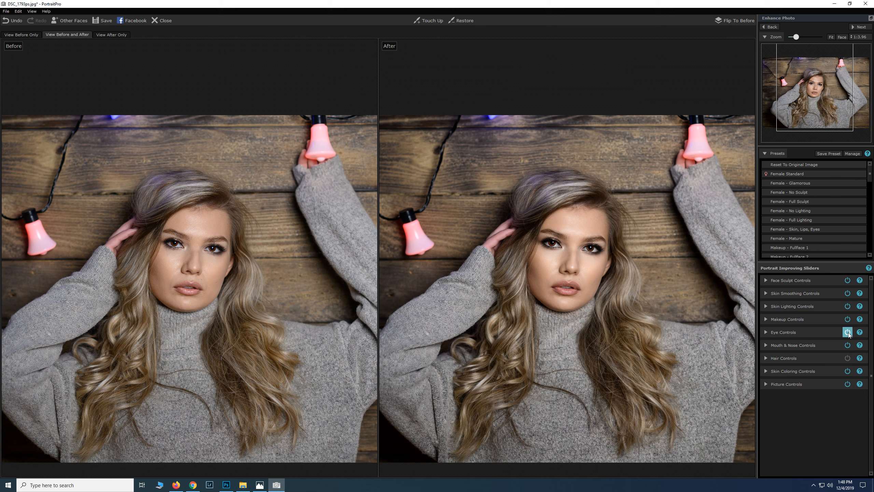
# Step: In the Eye Controls, set Sharpen Eyes to 63 and the eye color change to Color 78 with an amount of 75
pyautogui.click(765, 332)
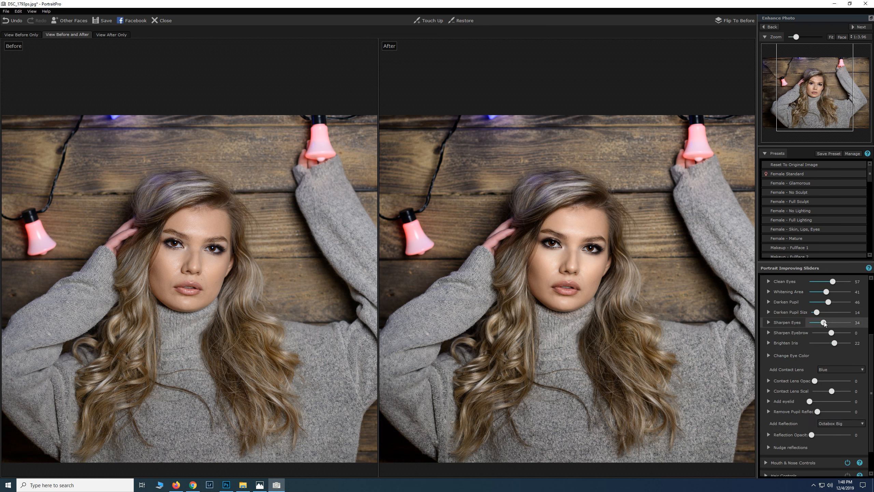
pyautogui.moveTo(823, 323)
pyautogui.mouseDown()
pyautogui.moveTo(850, 322)
pyautogui.moveTo(836, 323)
pyautogui.mouseUp()
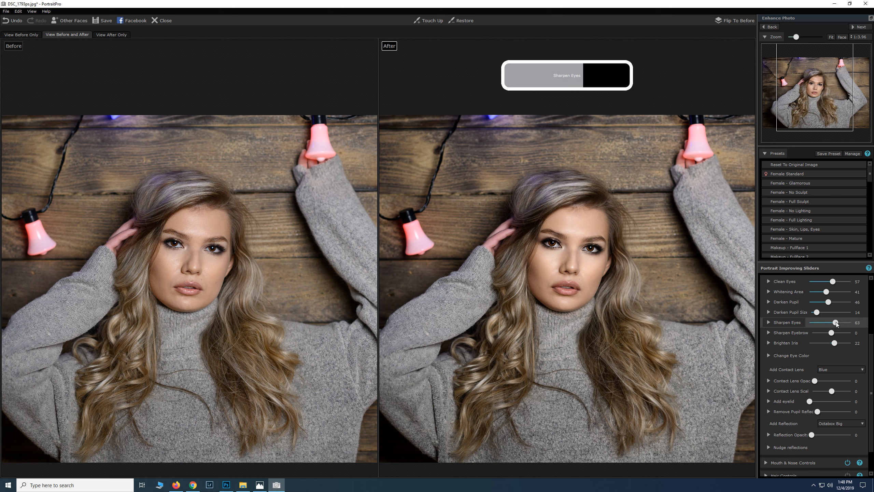
pyautogui.click(767, 357)
pyautogui.moveTo(817, 378); pyautogui.dragTo(843, 378)
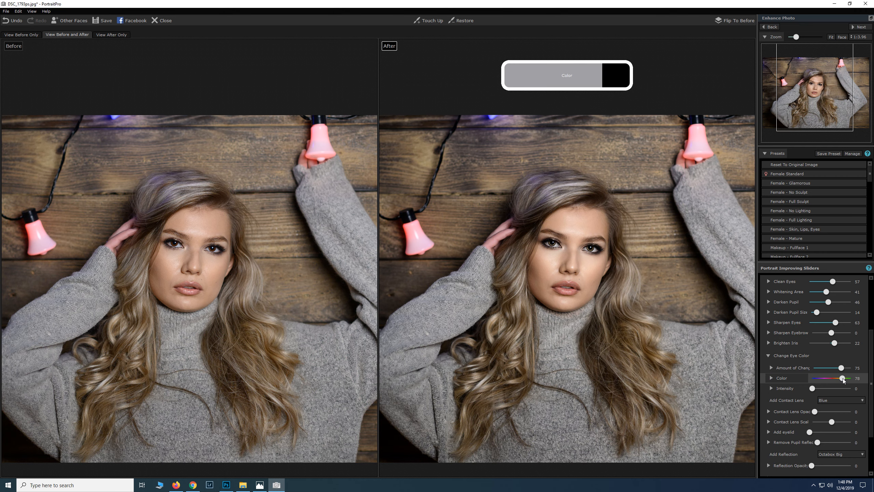
pyautogui.scroll(3, 624, 290)
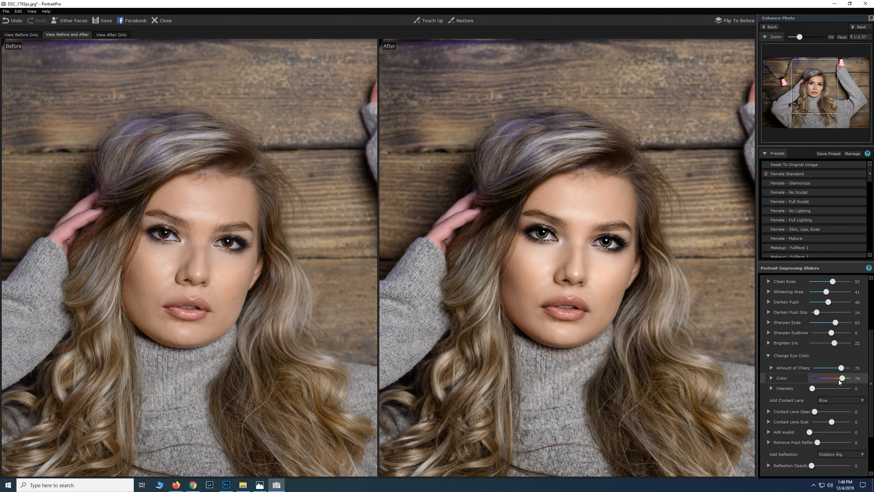
# Step: Refine the eye color change to an amount of 53, Color 82 and Intensity 43
pyautogui.moveTo(843, 379)
pyautogui.mouseDown()
pyautogui.moveTo(826, 384)
pyautogui.moveTo(840, 384)
pyautogui.moveTo(830, 370)
pyautogui.moveTo(843, 370)
pyautogui.moveTo(867, 390)
pyautogui.moveTo(839, 385)
pyautogui.moveTo(869, 388)
pyautogui.moveTo(822, 386)
pyautogui.moveTo(832, 367)
pyautogui.mouseUp()
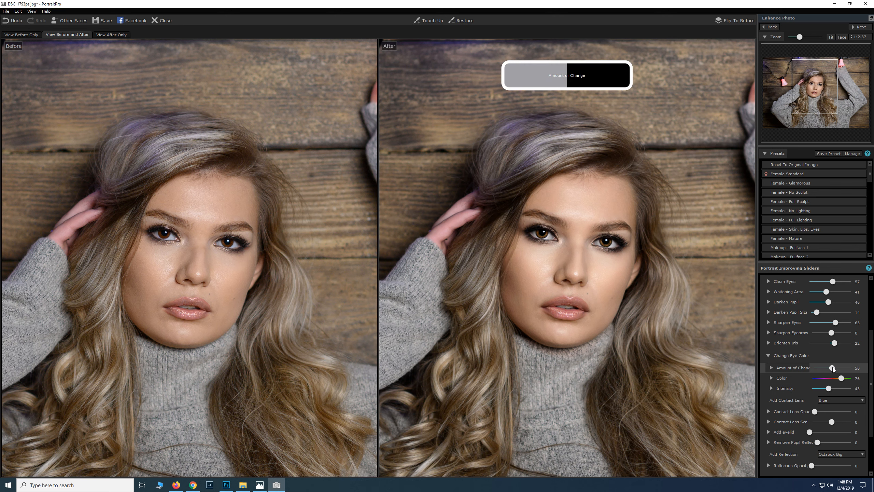
pyautogui.moveTo(832, 368); pyautogui.dragTo(842, 370)
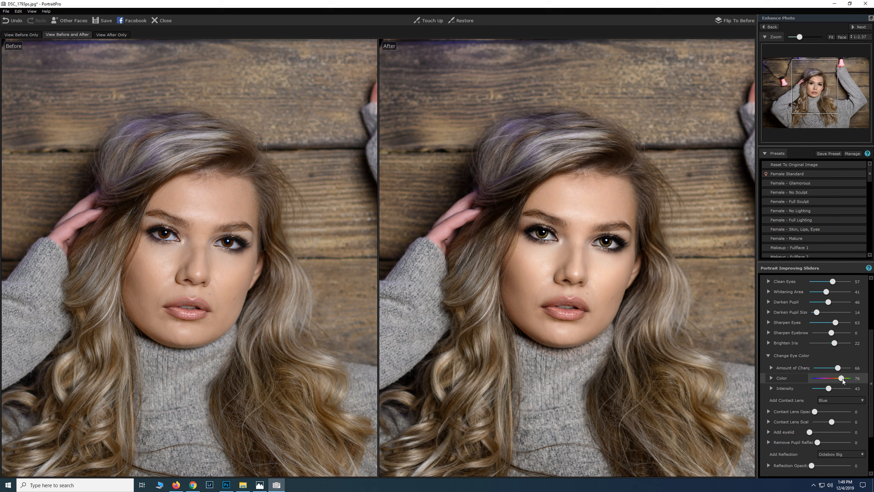
pyautogui.moveTo(841, 378)
pyautogui.mouseDown()
pyautogui.moveTo(865, 379)
pyautogui.moveTo(845, 378)
pyautogui.mouseUp()
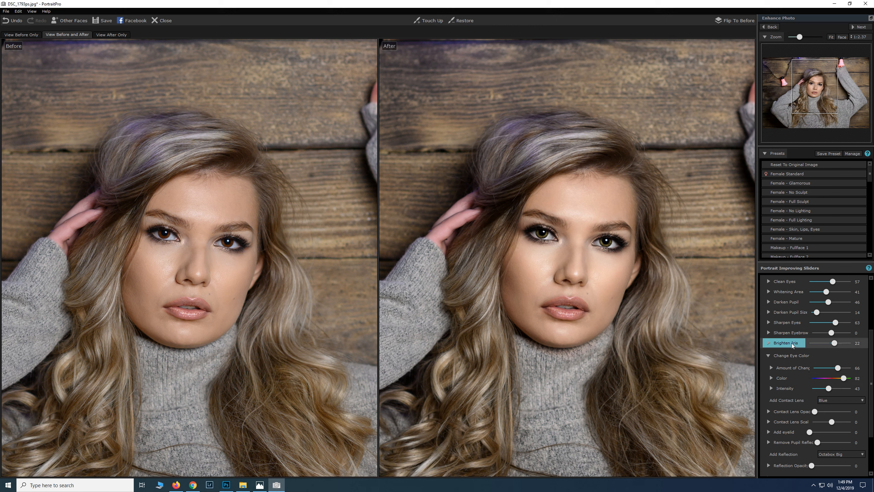
pyautogui.moveTo(840, 368)
pyautogui.mouseDown()
pyautogui.moveTo(819, 369)
pyautogui.moveTo(833, 370)
pyautogui.mouseUp()
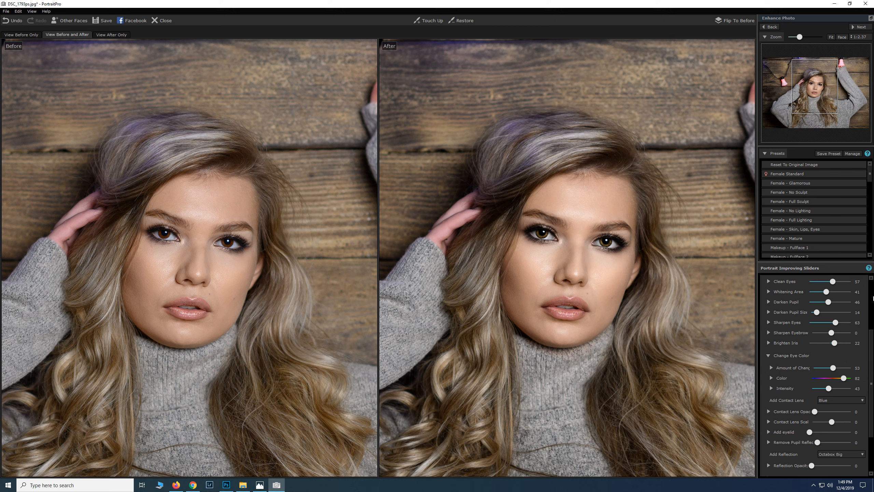
# Step: Set the Master Fade of the Eye Controls to 40 and check the result on the wider portrait
pyautogui.scroll(3, 873, 330)
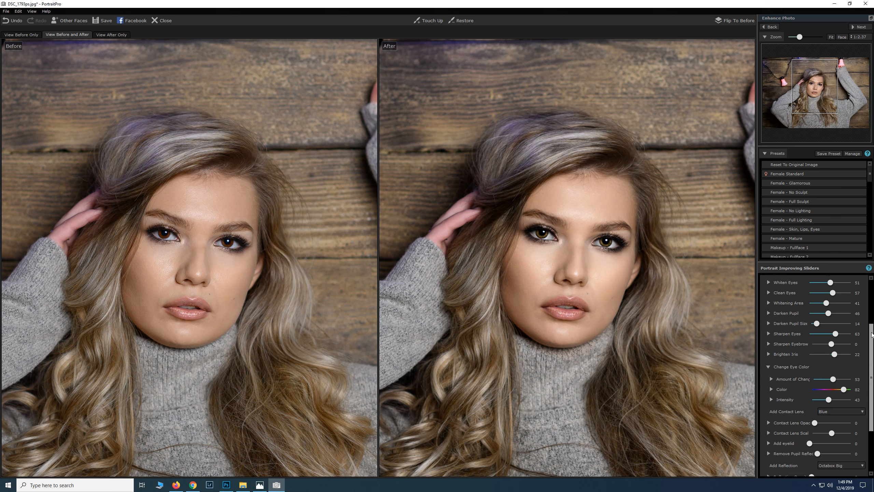
pyautogui.moveTo(828, 324); pyautogui.dragTo(825, 325)
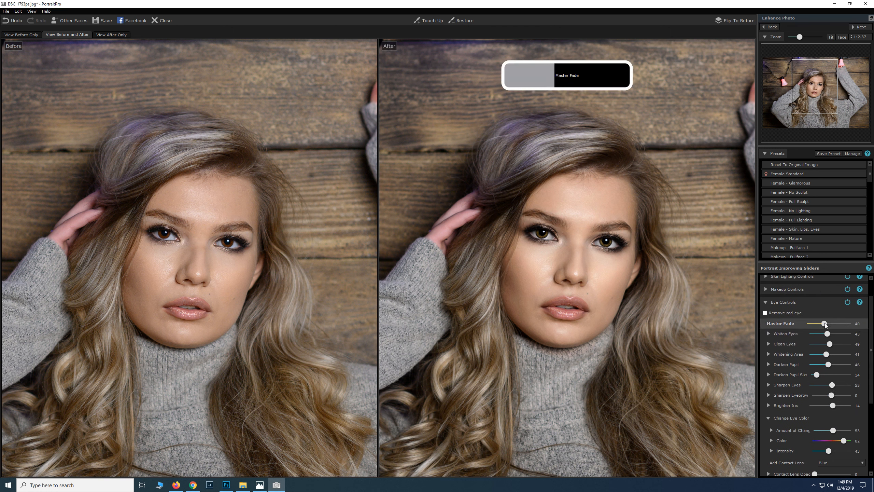
pyautogui.scroll(-3, 539, 249)
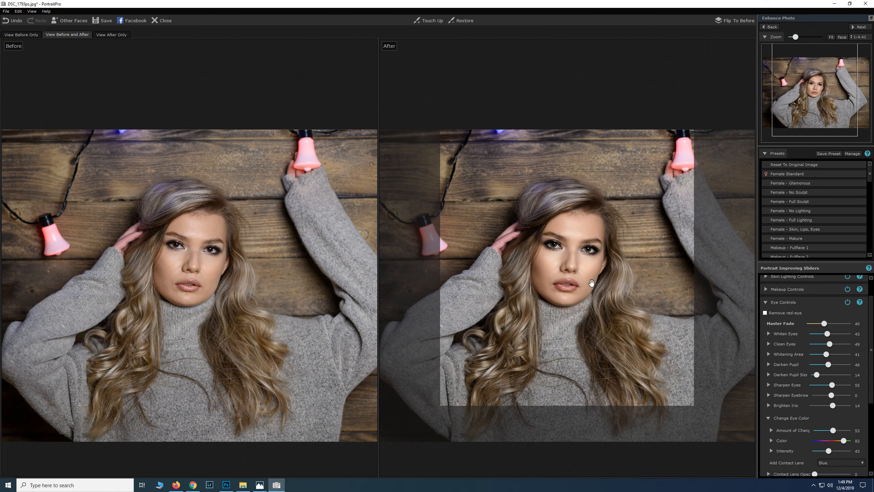
pyautogui.moveTo(581, 312); pyautogui.dragTo(571, 228)
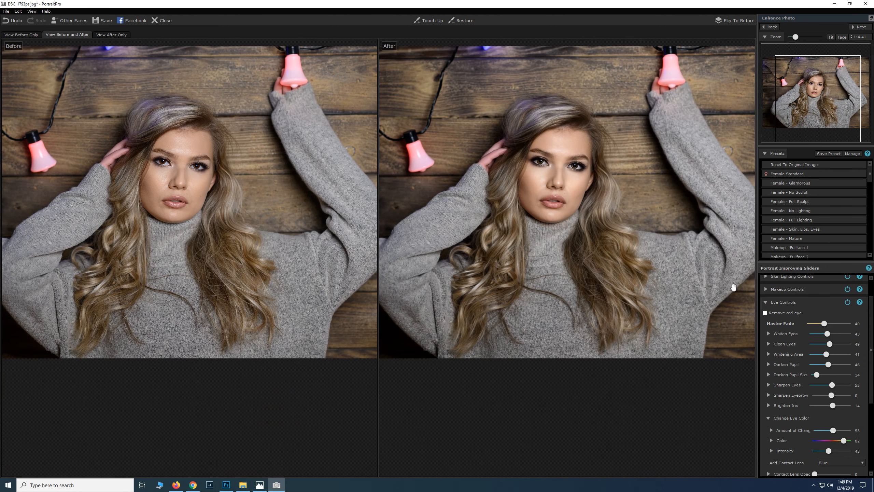
pyautogui.click(765, 302)
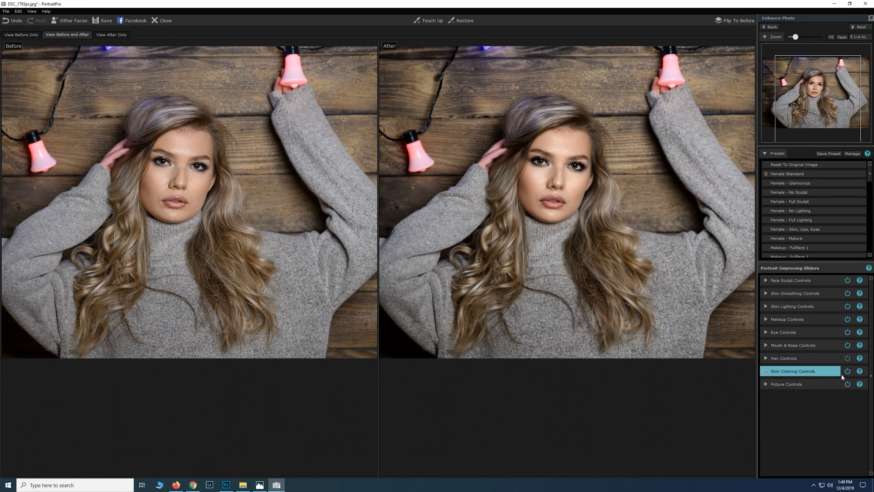
# Step: Compare the portrait with the Skin Coloring and Picture effects off and on, and examine the whole image
pyautogui.click(848, 372)
pyautogui.click(847, 373)
pyautogui.click(847, 373)
pyautogui.click(847, 385)
pyautogui.click(847, 385)
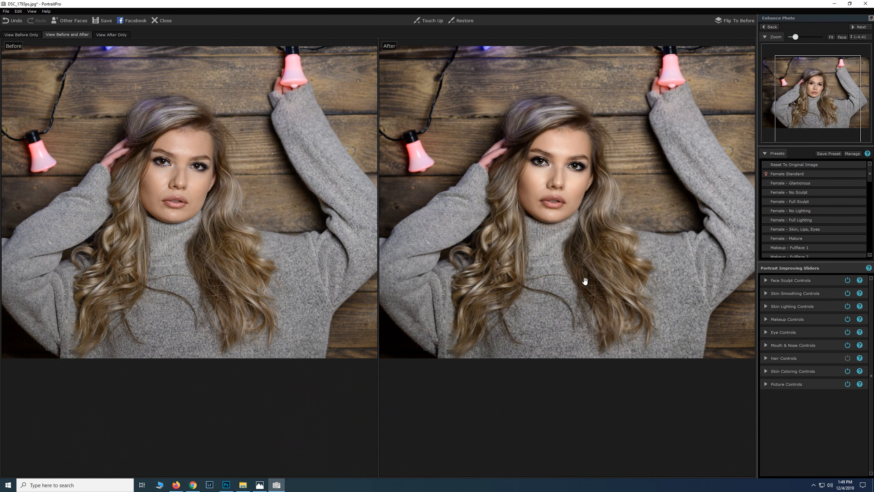
pyautogui.moveTo(508, 236); pyautogui.dragTo(517, 243)
pyautogui.scroll(-2, 516, 243)
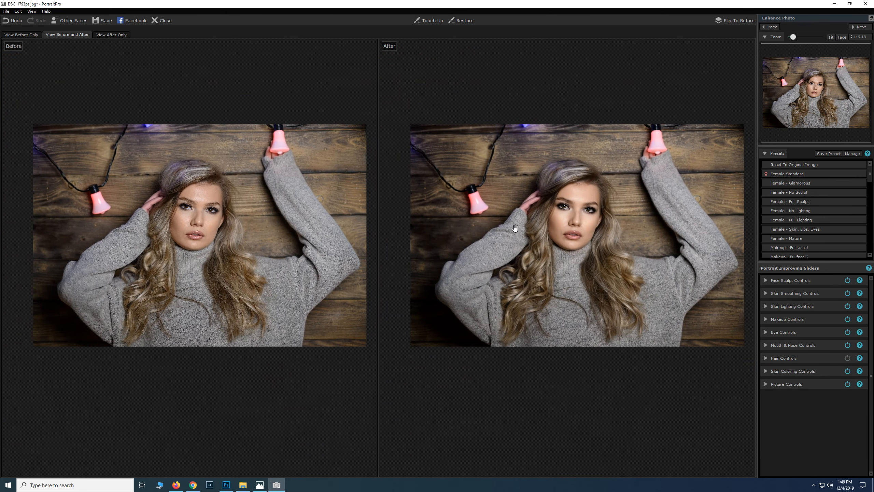
pyautogui.scroll(-1, 528, 231)
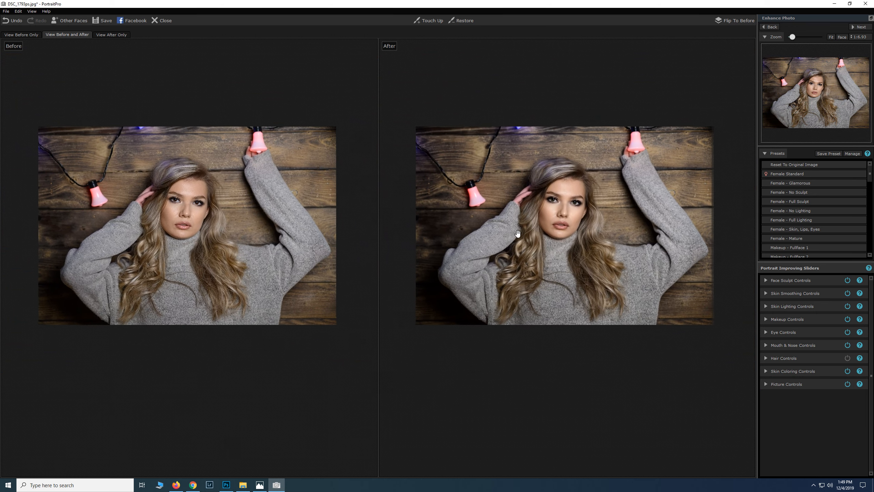
pyautogui.scroll(1, 525, 236)
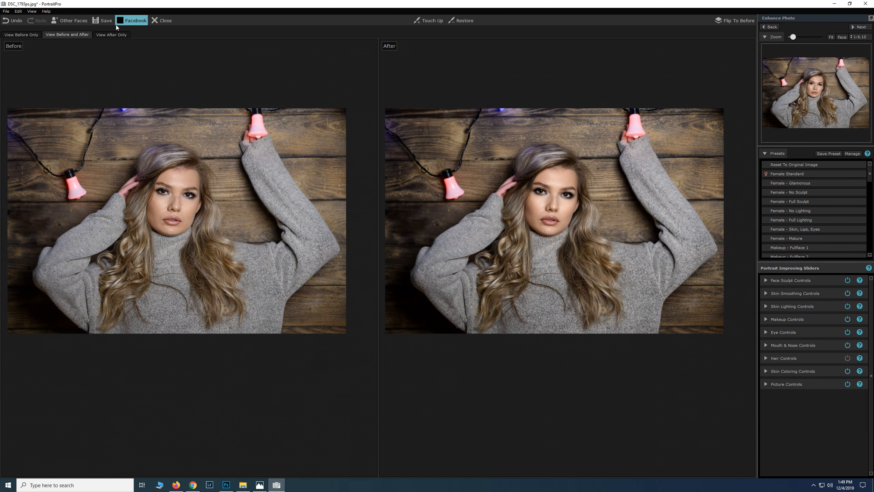
# Step: Save the enhanced portrait to the Desktop as a JPEG named DSC_1793ps_pp with quality 100
pyautogui.click(105, 22)
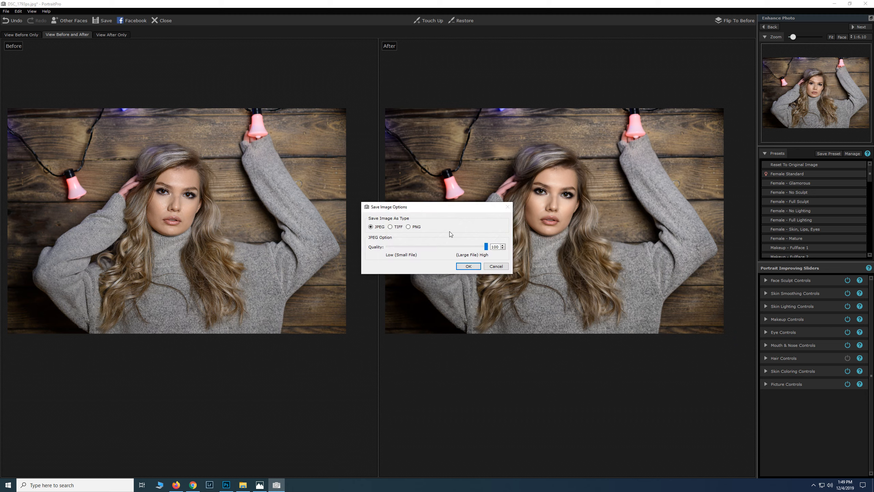
pyautogui.click(468, 266)
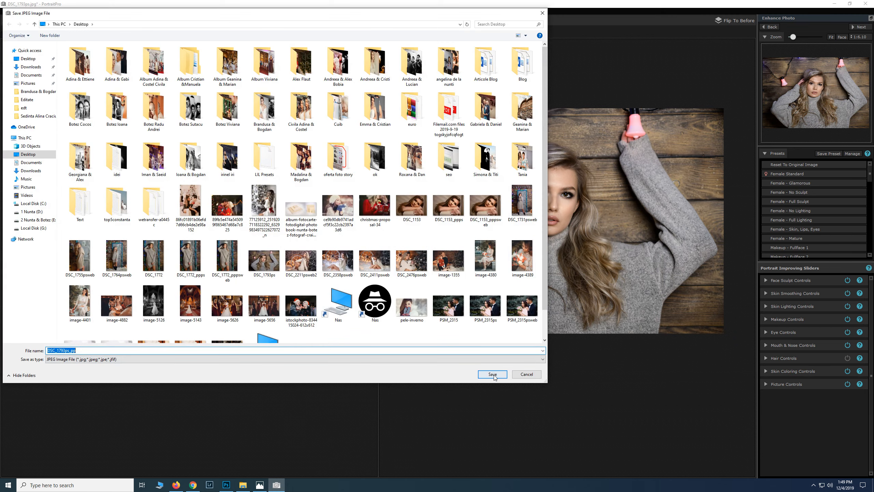
pyautogui.click(492, 375)
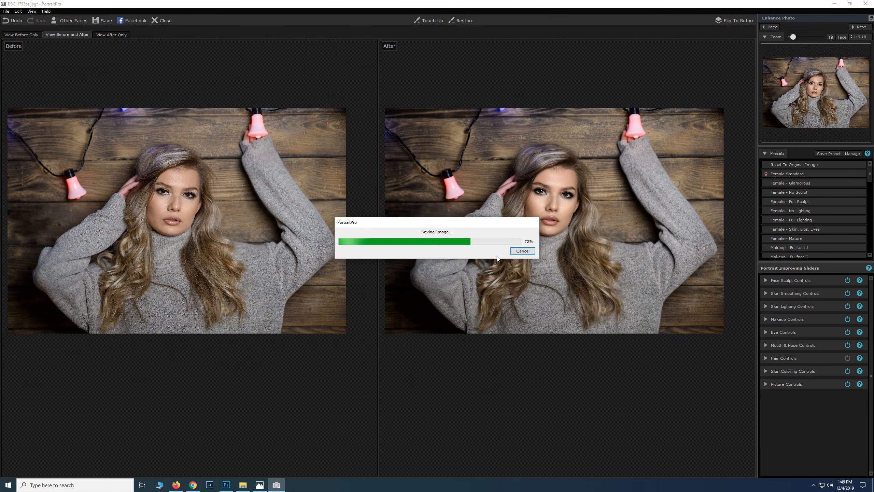
# Step: Open DSC_1793ps_pp from the desktop in Adobe Photoshop CC 2019 and fit the image to the screen
pyautogui.click(840, 4)
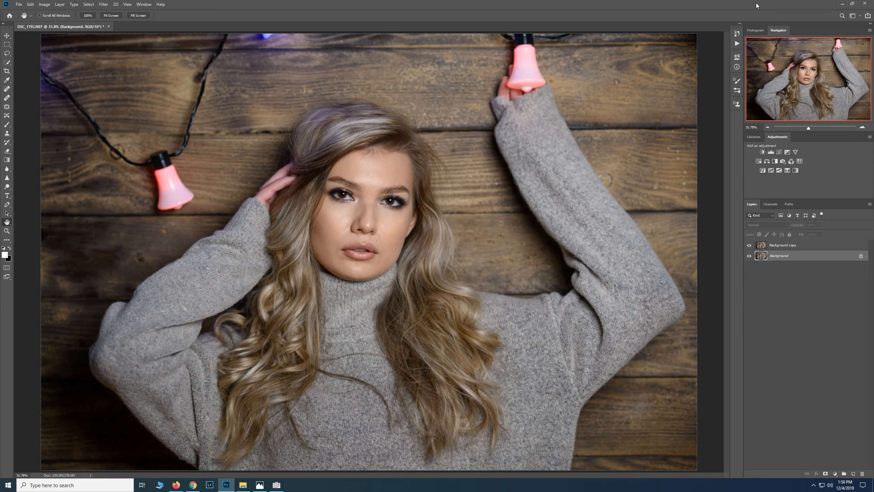
pyautogui.click(842, 5)
pyautogui.click(837, 5)
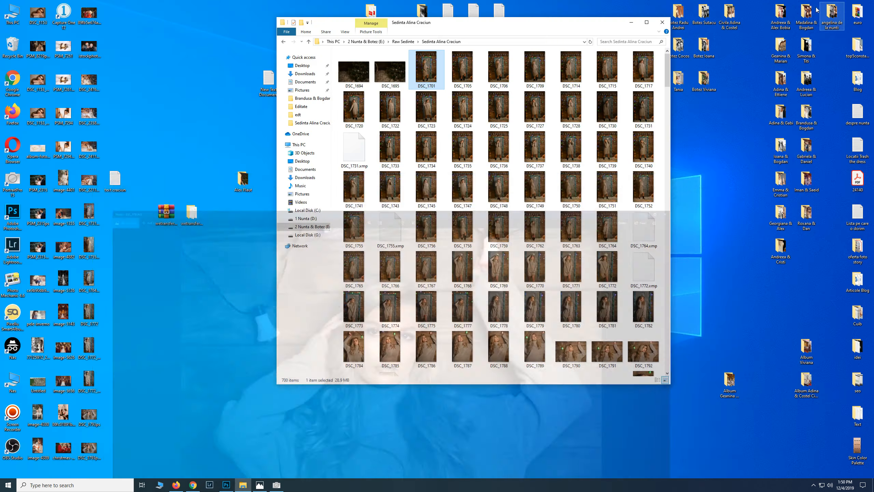
pyautogui.rightClick(90, 448)
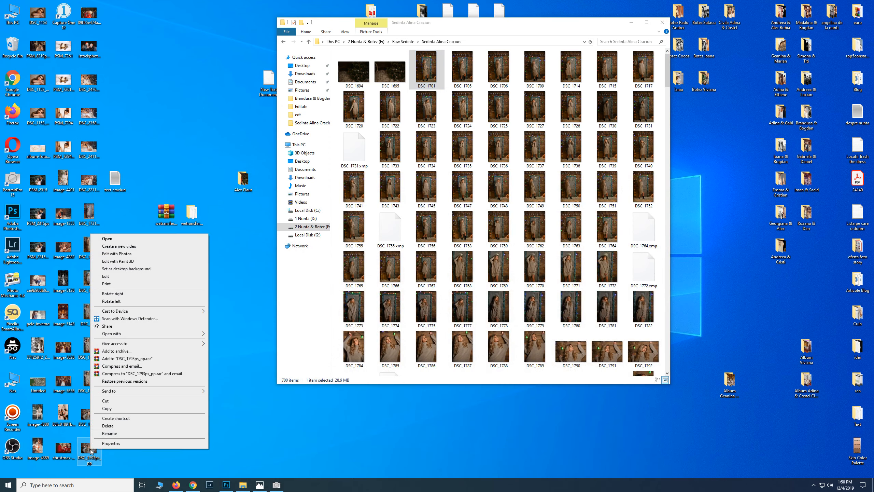
pyautogui.moveTo(172, 333)
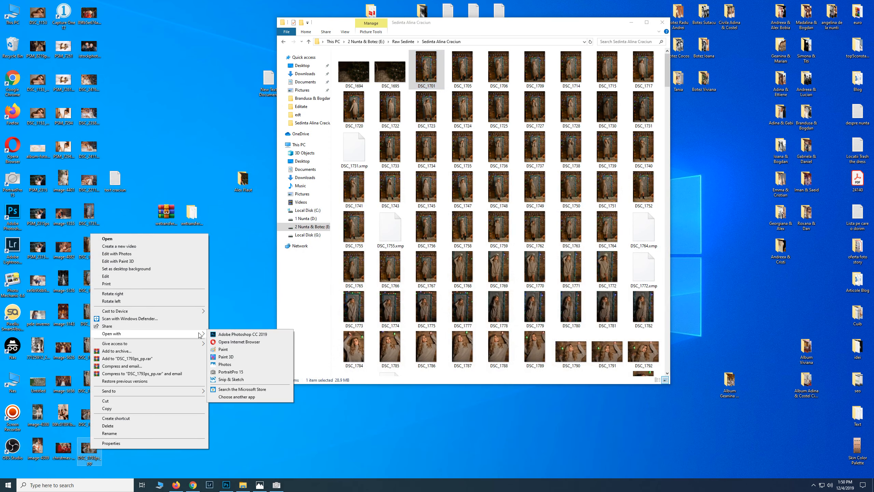
pyautogui.click(240, 332)
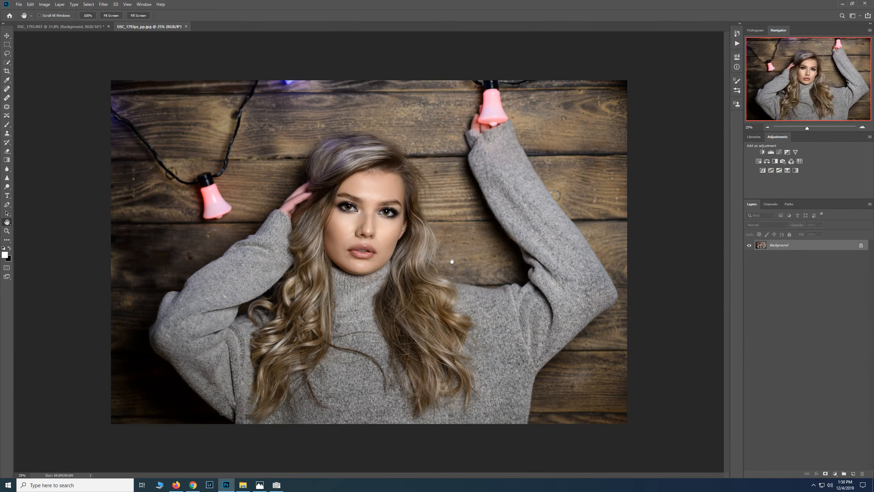
pyautogui.rightClick(390, 211)
pyautogui.click(411, 218)
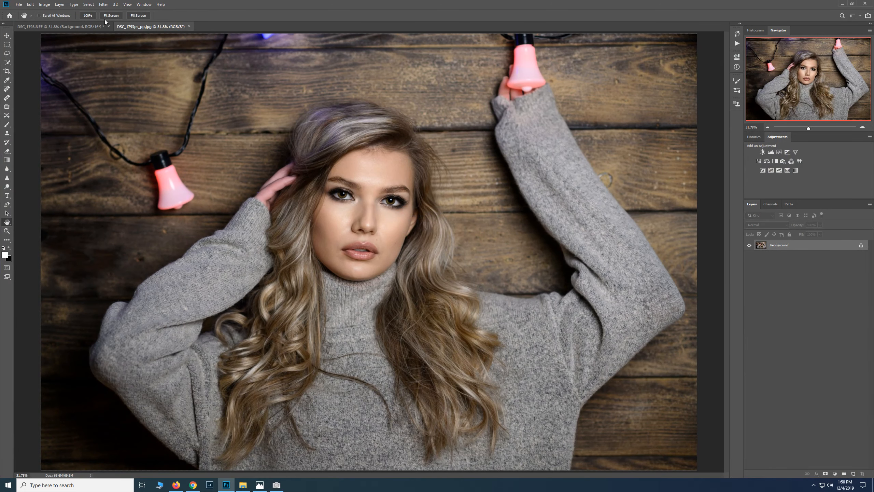
# Step: Compare the DSC_1793.NEF document with the enhanced DSC_1793ps_pp.jpg at fit-to-screen size
pyautogui.click(90, 26)
pyautogui.click(132, 26)
pyautogui.click(92, 27)
pyautogui.click(134, 26)
pyautogui.rightClick(413, 188)
pyautogui.click(427, 193)
# Step: Apply the Imagenomic Portraiture filter with the Smoothing: Medium preset to a new layer, and select the smoothed layer
pyautogui.click(103, 4)
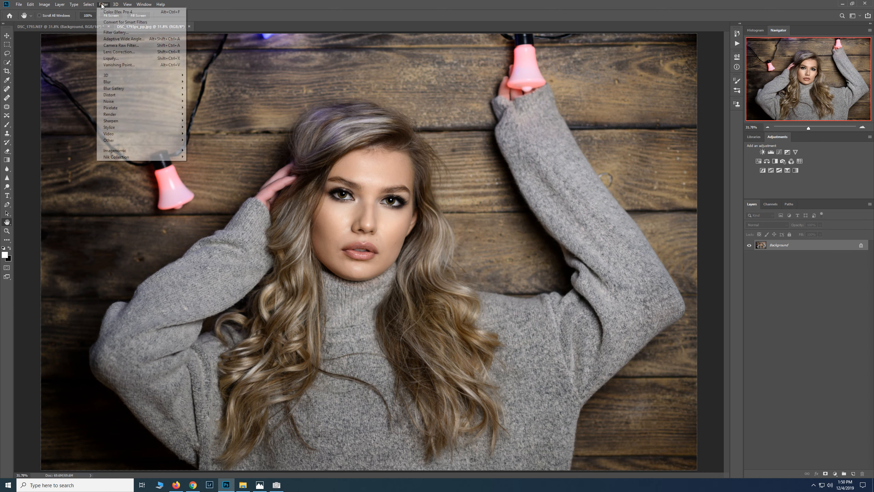
pyautogui.moveTo(183, 151)
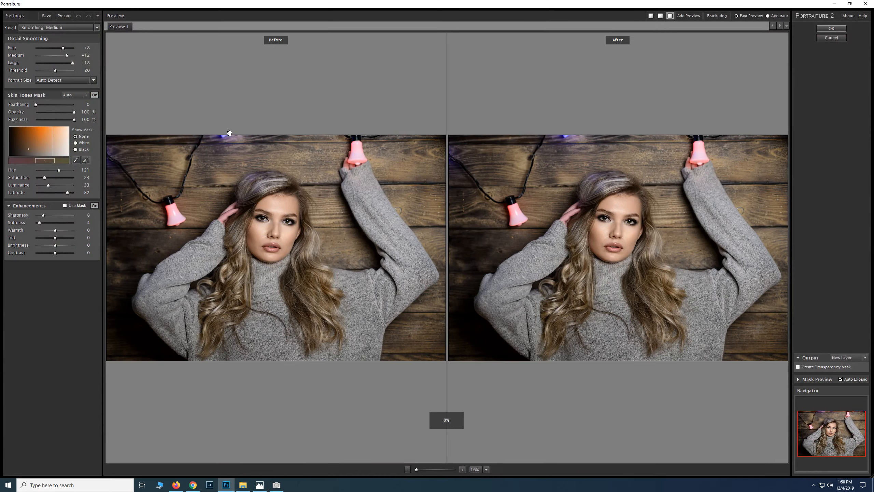
pyautogui.click(832, 28)
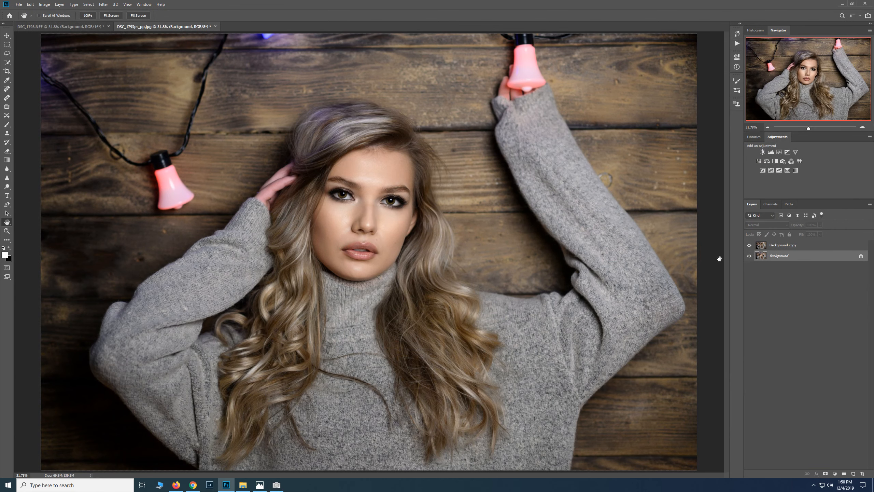
pyautogui.click(761, 248)
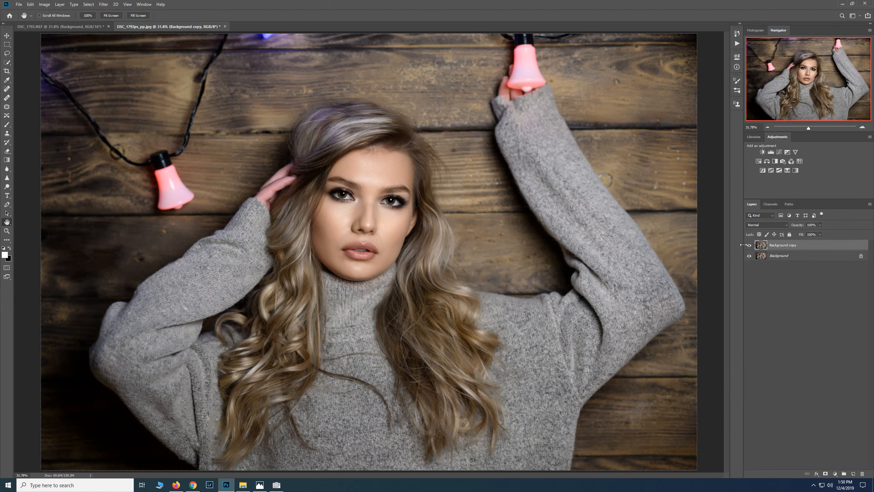
# Step: Compare the portrait with and without the smoothed Background copy layer
pyautogui.click(750, 246)
pyautogui.click(750, 246)
pyautogui.click(750, 245)
pyautogui.click(750, 246)
pyautogui.click(749, 245)
pyautogui.click(750, 245)
# Step: Add a layer mask to the smoothed layer and choose a soft round 300 px brush with 0% hardness
pyautogui.click(826, 473)
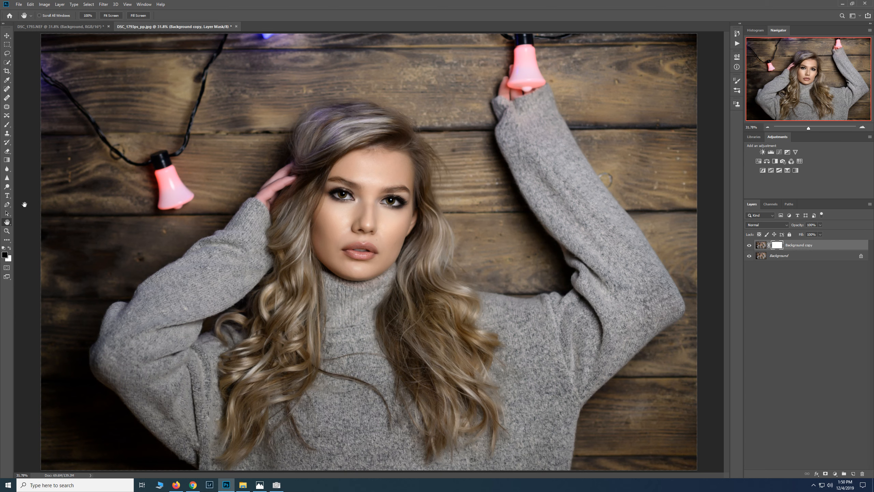
pyautogui.click(7, 124)
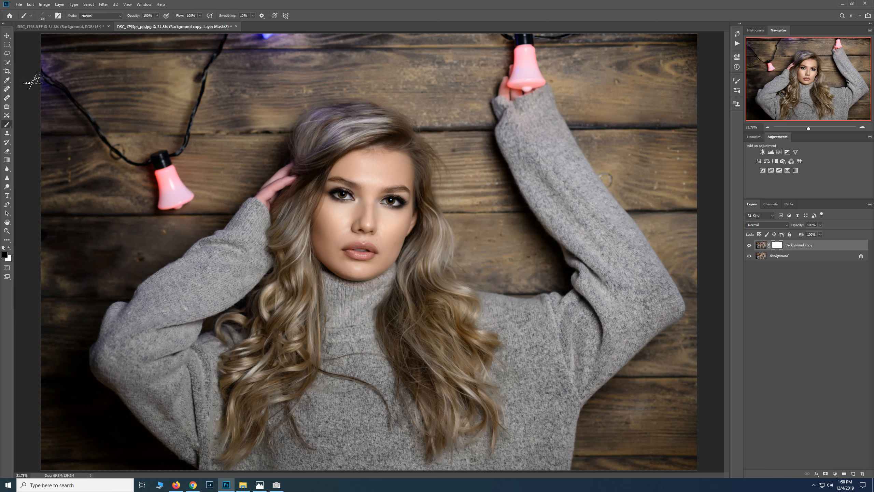
pyautogui.click(47, 17)
pyautogui.click(26, 67)
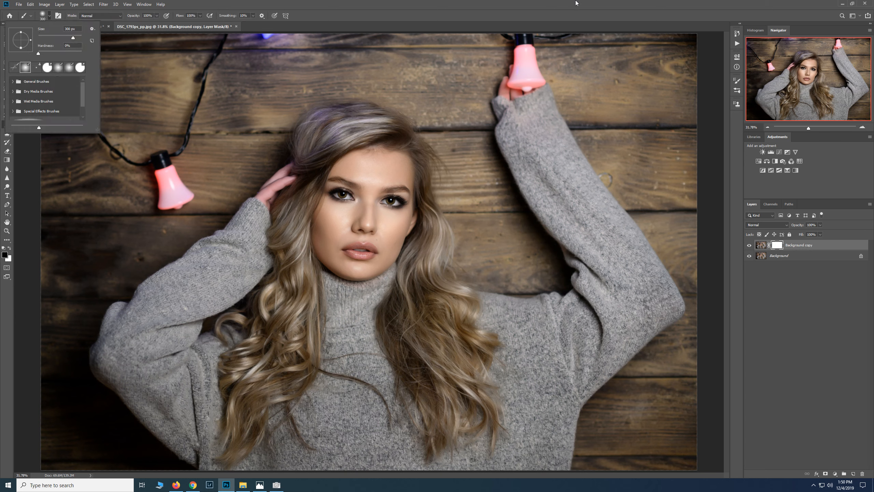
pyautogui.press('Return')
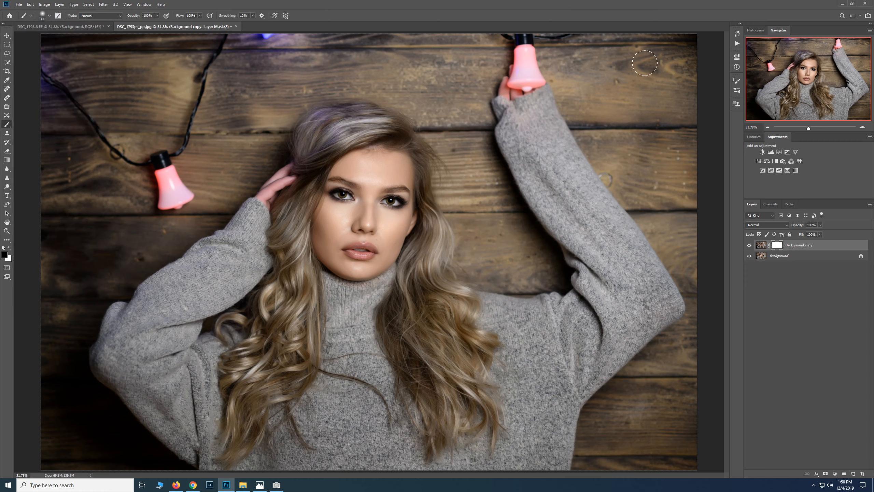
# Step: Paint black on the layer mask over the eyes, eyebrows and lips with a smaller brush to remove the smoothing there
pyautogui.click(862, 128)
pyautogui.click(862, 128)
pyautogui.click(862, 128)
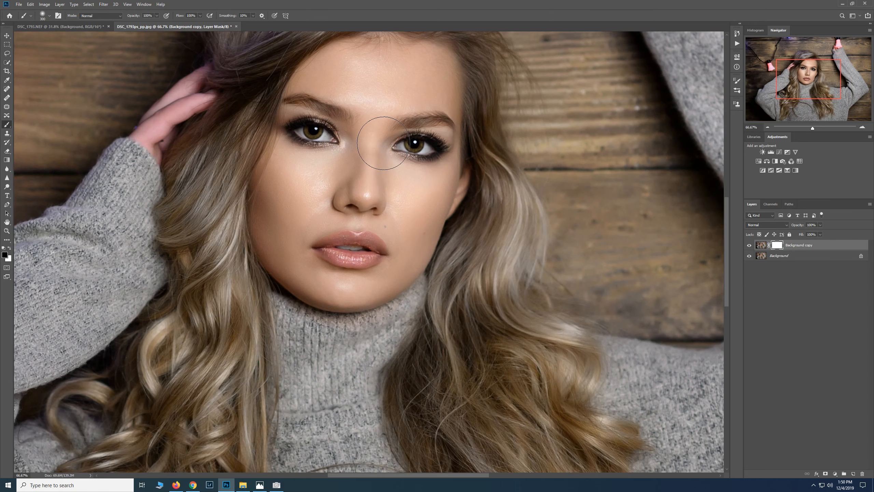
pyautogui.press('[')
pyautogui.press('[')
pyautogui.press('[')
pyautogui.press('[')
pyautogui.moveTo(433, 147)
pyautogui.mouseDown()
pyautogui.moveTo(399, 146)
pyautogui.moveTo(441, 146)
pyautogui.moveTo(402, 121)
pyautogui.moveTo(453, 125)
pyautogui.moveTo(413, 123)
pyautogui.mouseUp()
pyautogui.press('[')
pyautogui.press('[')
pyautogui.moveTo(339, 118)
pyautogui.mouseDown()
pyautogui.moveTo(284, 100)
pyautogui.moveTo(346, 115)
pyautogui.moveTo(307, 101)
pyautogui.moveTo(304, 117)
pyautogui.moveTo(328, 135)
pyautogui.moveTo(329, 126)
pyautogui.moveTo(292, 127)
pyautogui.moveTo(311, 142)
pyautogui.moveTo(345, 143)
pyautogui.moveTo(332, 126)
pyautogui.moveTo(308, 119)
pyautogui.moveTo(288, 128)
pyautogui.moveTo(307, 119)
pyautogui.moveTo(335, 133)
pyautogui.mouseUp()
pyautogui.moveTo(429, 158)
pyautogui.mouseDown()
pyautogui.moveTo(440, 149)
pyautogui.moveTo(409, 137)
pyautogui.moveTo(395, 141)
pyautogui.moveTo(431, 138)
pyautogui.moveTo(448, 151)
pyautogui.moveTo(415, 154)
pyautogui.mouseUp()
pyautogui.moveTo(369, 243)
pyautogui.mouseDown()
pyautogui.moveTo(381, 250)
pyautogui.moveTo(344, 238)
pyautogui.moveTo(322, 249)
pyautogui.moveTo(341, 257)
pyautogui.moveTo(379, 256)
pyautogui.moveTo(329, 254)
pyautogui.moveTo(374, 247)
pyautogui.moveTo(345, 242)
pyautogui.moveTo(326, 246)
pyautogui.moveTo(376, 248)
pyautogui.mouseUp()
# Step: Fit the whole portrait on screen and reduce the smoothed layer's opacity to slightly under 50%
pyautogui.click(767, 126)
pyautogui.click(767, 126)
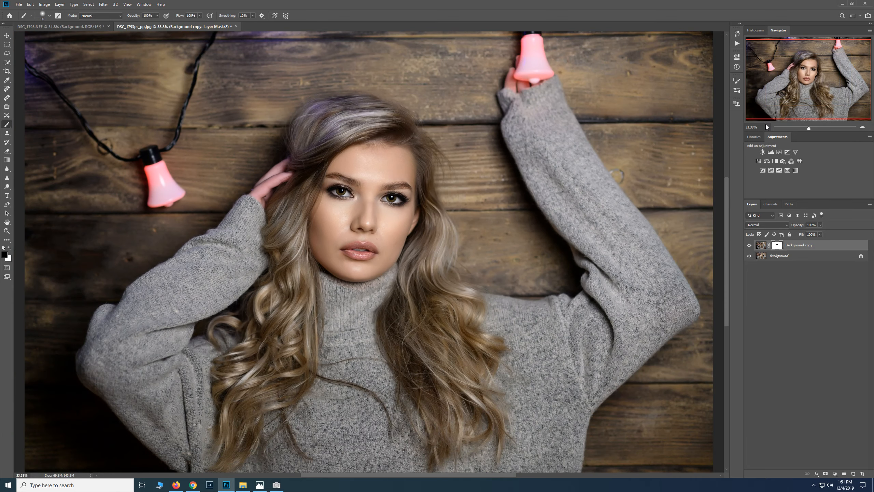
pyautogui.click(767, 127)
pyautogui.click(6, 221)
pyautogui.rightClick(415, 203)
pyautogui.click(430, 206)
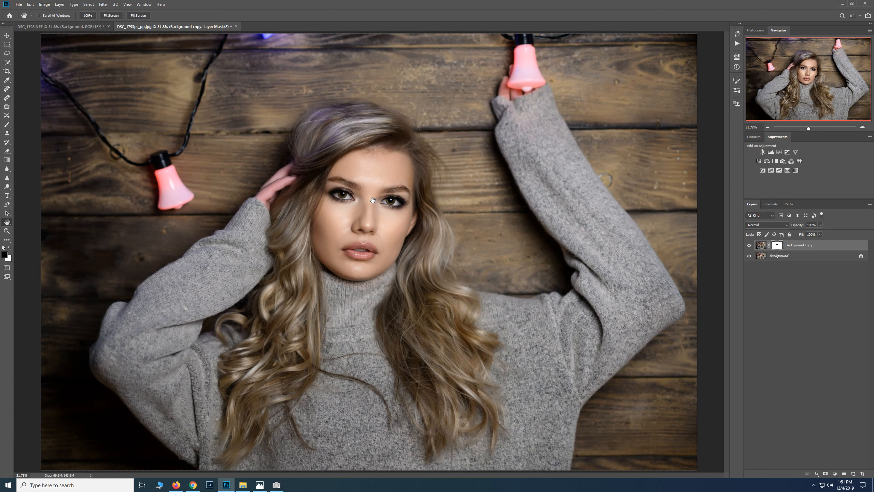
pyautogui.click(821, 225)
# Step: Paint black on the layer mask over the wooden background and sweater with a 1000 px brush to remove the smoothing there
pyautogui.press('b')
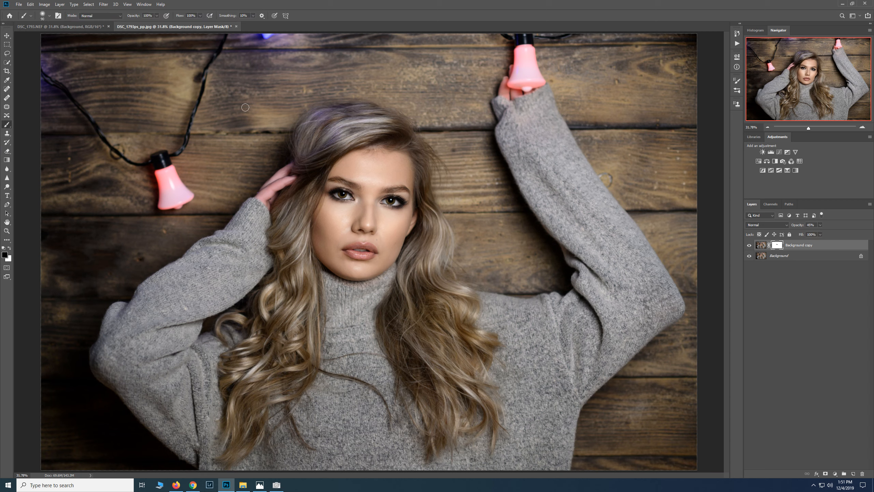
pyautogui.press(']')
pyautogui.press(']')
pyautogui.press(']')
pyautogui.press(']')
pyautogui.press(']')
pyautogui.press(']')
pyautogui.press(']')
pyautogui.press(']')
pyautogui.press(']')
pyautogui.press(']')
pyautogui.press(']')
pyautogui.press(']')
pyautogui.press(']')
pyautogui.moveTo(136, 188); pyautogui.dragTo(63, 267)
pyautogui.moveTo(455, 69)
pyautogui.mouseDown()
pyautogui.moveTo(634, 112)
pyautogui.moveTo(606, 64)
pyautogui.moveTo(606, 122)
pyautogui.moveTo(655, 183)
pyautogui.moveTo(677, 75)
pyautogui.moveTo(705, 352)
pyautogui.moveTo(639, 410)
pyautogui.moveTo(626, 473)
pyautogui.moveTo(680, 466)
pyautogui.moveTo(643, 416)
pyautogui.mouseUp()
pyautogui.moveTo(572, 385)
pyautogui.mouseDown()
pyautogui.moveTo(160, 385)
pyautogui.moveTo(701, 349)
pyautogui.mouseUp()
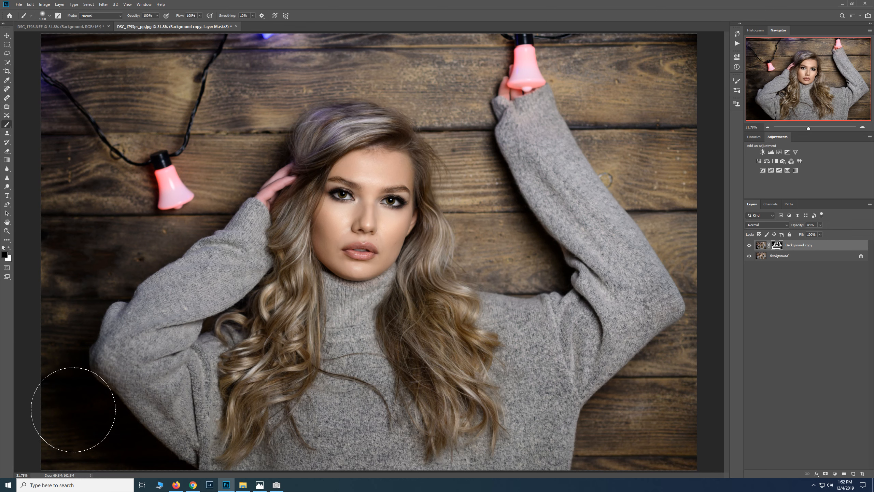
# Step: Fit the image to the screen and flatten the smoothed layer into the Background
pyautogui.click(6, 222)
pyautogui.rightClick(364, 134)
pyautogui.click(378, 137)
pyautogui.rightClick(780, 256)
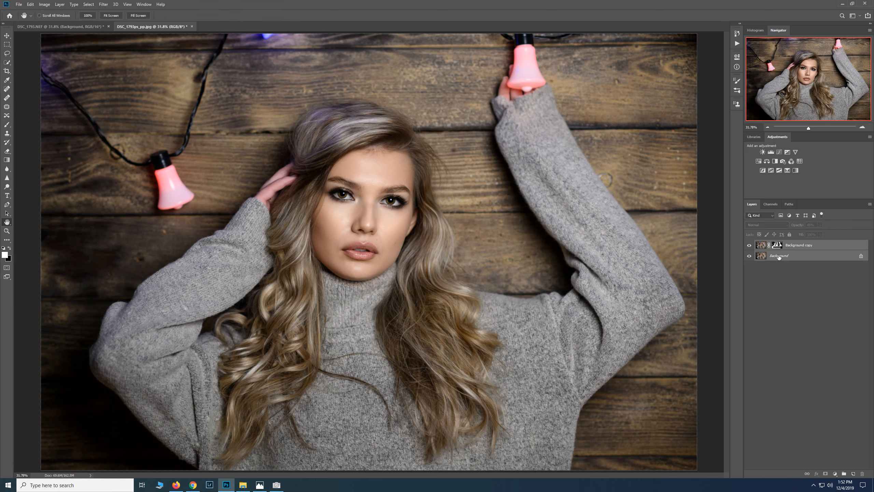
pyautogui.click(798, 321)
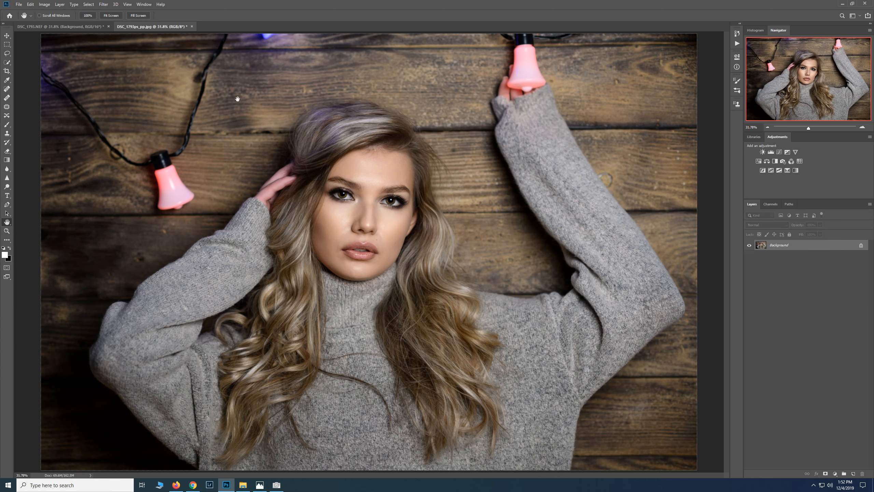
# Step: Open the image in the Camera Raw Filter, choose the Adjustment Brush and reset its local correction settings
pyautogui.click(103, 4)
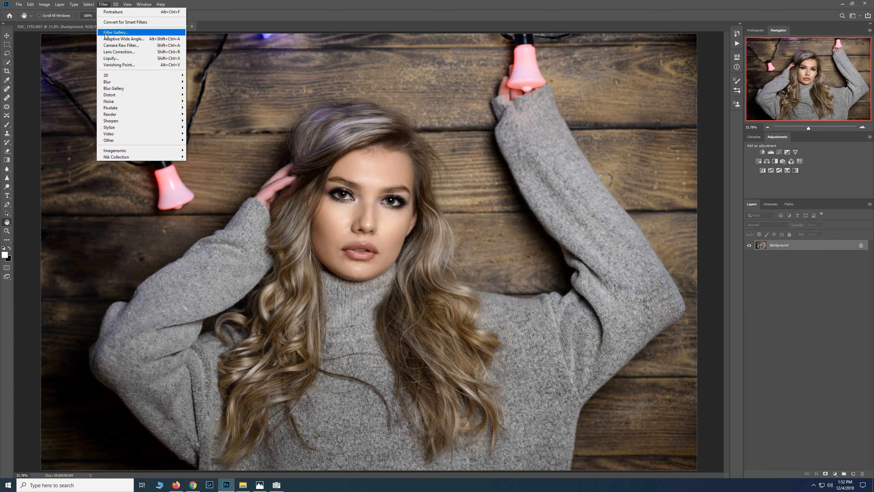
pyautogui.click(124, 45)
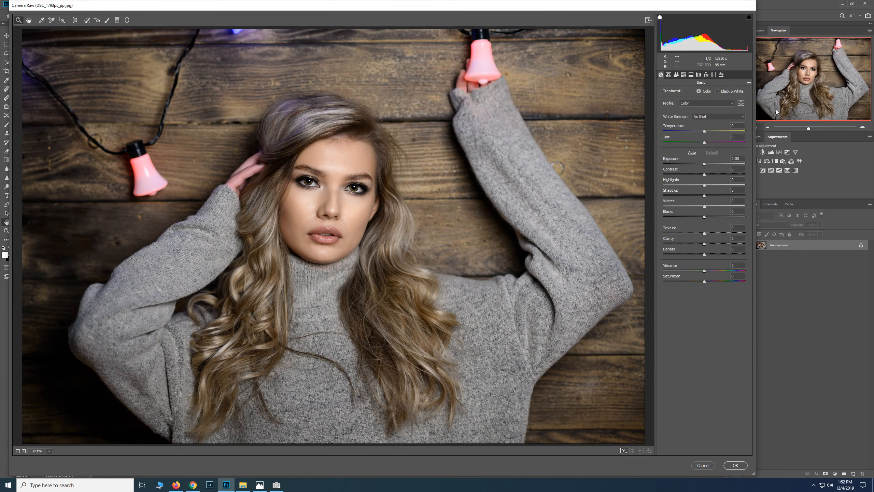
pyautogui.click(106, 19)
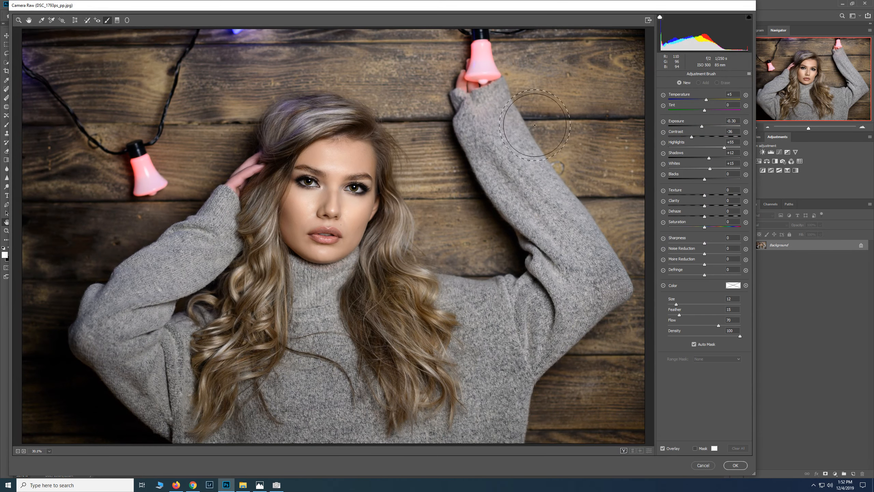
pyautogui.click(749, 74)
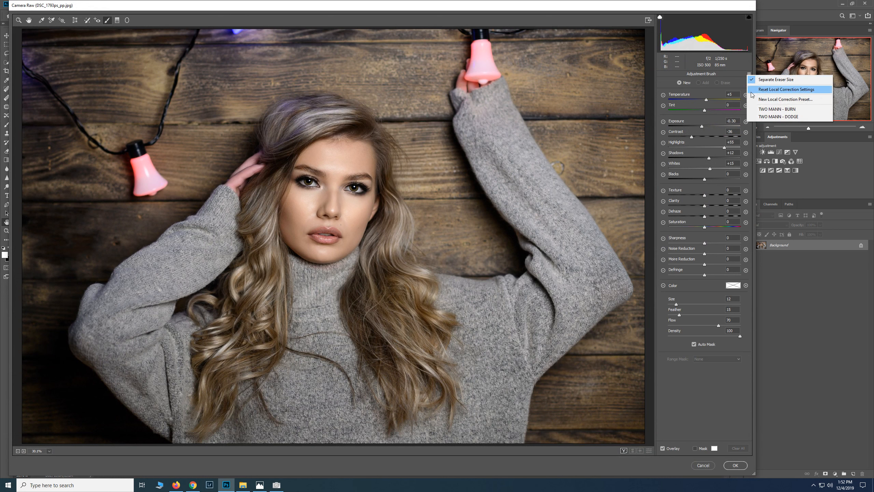
pyautogui.click(788, 89)
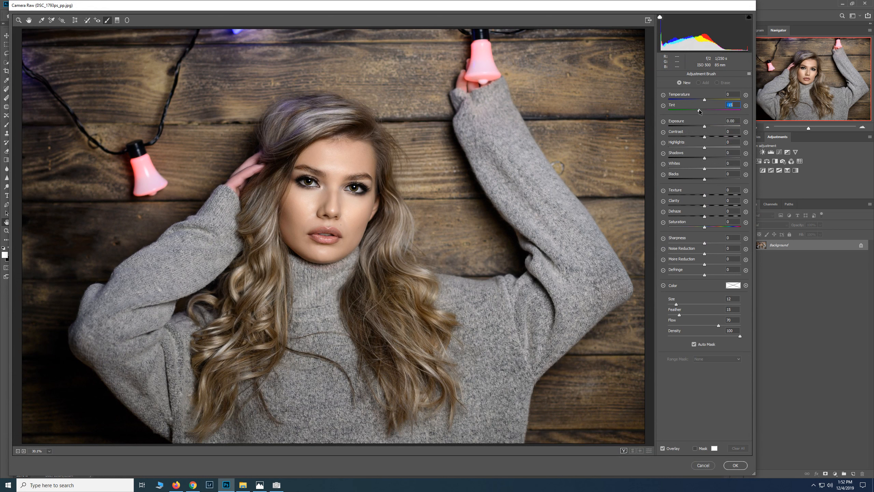
# Step: Set the Adjustment Brush tint to -24 and paint over both reddish hands with a small brush
pyautogui.moveTo(697, 111); pyautogui.dragTo(696, 110)
pyautogui.press('[')
pyautogui.press('[')
pyautogui.press('[')
pyautogui.press('[')
pyautogui.press('[')
pyautogui.press('[')
pyautogui.moveTo(246, 169)
pyautogui.mouseDown()
pyautogui.moveTo(255, 157)
pyautogui.moveTo(237, 186)
pyautogui.moveTo(255, 171)
pyautogui.mouseUp()
pyautogui.press('[')
pyautogui.press('[')
pyautogui.press('[')
pyautogui.moveTo(468, 86); pyautogui.dragTo(465, 88)
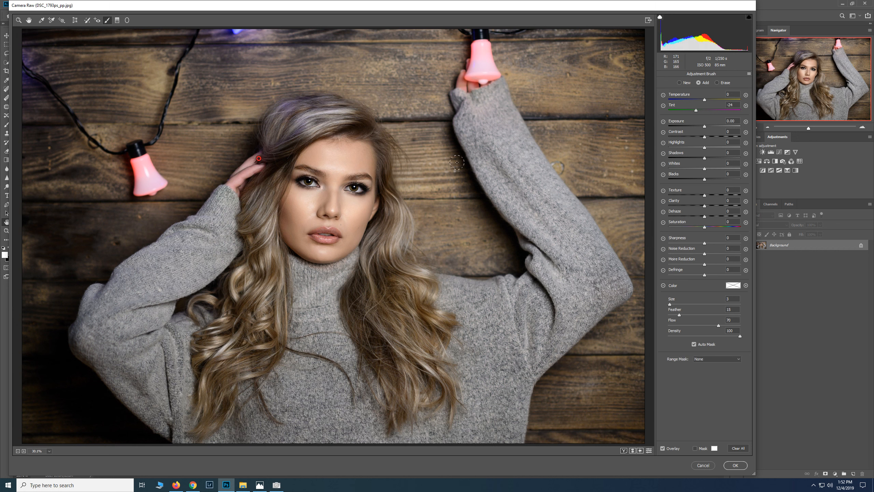
# Step: Extend the brush correction down the hand in the hair to the cuff, and lower its tint further
pyautogui.press(']')
pyautogui.press(']')
pyautogui.press(']')
pyautogui.moveTo(239, 182); pyautogui.dragTo(233, 187)
pyautogui.moveTo(696, 110)
pyautogui.mouseDown()
pyautogui.moveTo(683, 113)
pyautogui.moveTo(693, 115)
pyautogui.mouseUp()
pyautogui.press('alt')
pyautogui.click(29, 20)
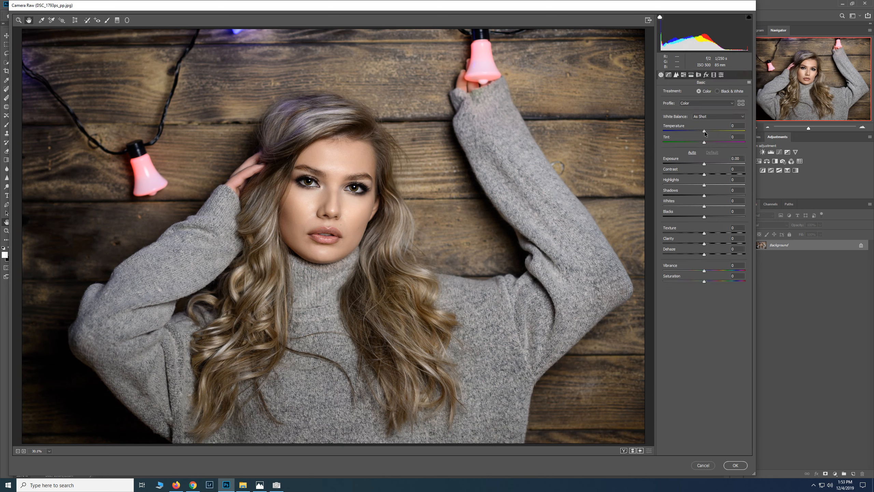
# Step: Fine-tune the overall temperature and tint, apply the Camera Raw Filter, and fit the image to the screen
pyautogui.moveTo(704, 132); pyautogui.dragTo(702, 133)
pyautogui.doubleClick(701, 133)
pyautogui.press('Up')
pyautogui.press('Up')
pyautogui.press('Up')
pyautogui.press('Up')
pyautogui.press('Up')
pyautogui.press('Up')
pyautogui.doubleClick(707, 132)
pyautogui.moveTo(705, 142)
pyautogui.mouseDown()
pyautogui.moveTo(696, 142)
pyautogui.moveTo(707, 142)
pyautogui.mouseUp()
pyautogui.click(705, 131)
pyautogui.click(736, 466)
pyautogui.rightClick(474, 218)
pyautogui.click(493, 210)
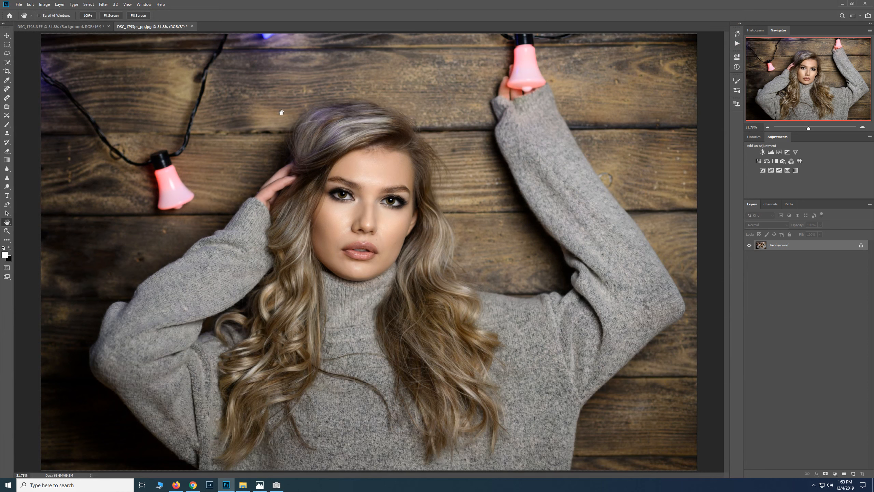
# Step: Open the Liquify filter and reshape the hair beside the face with the Forward Warp tool at 900 px, enlarging the brush to 1100 px
pyautogui.click(103, 4)
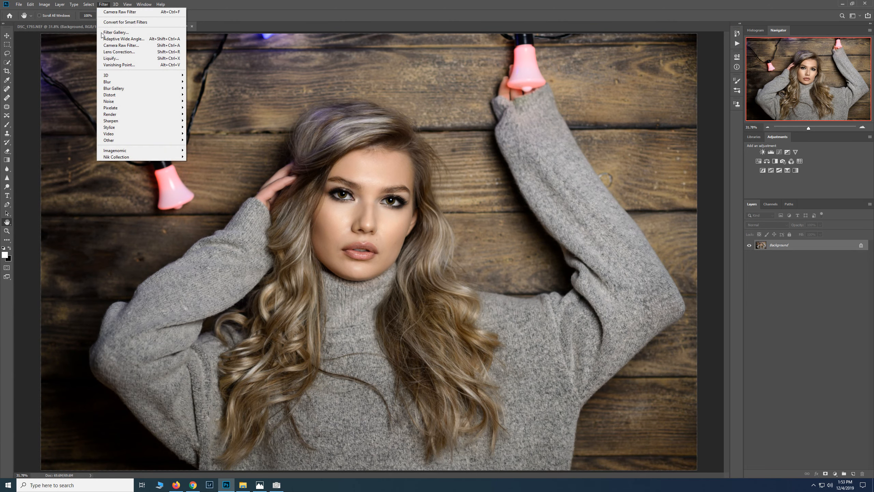
pyautogui.click(114, 59)
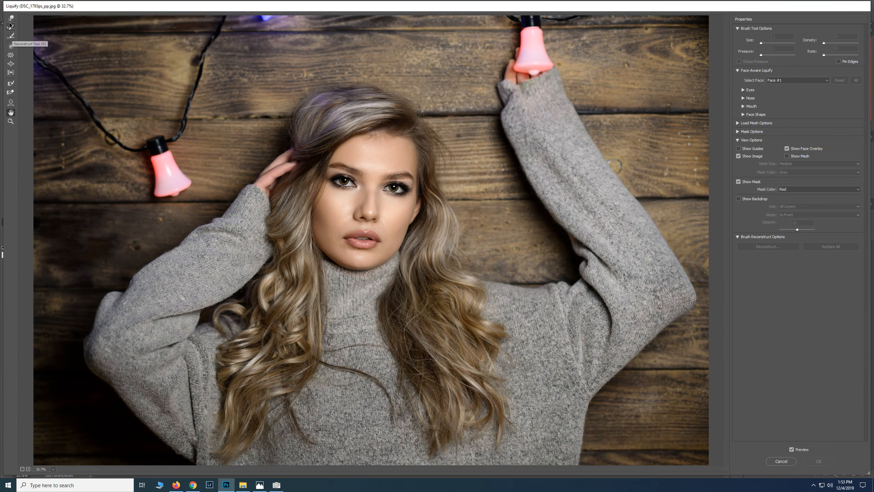
pyautogui.click(11, 18)
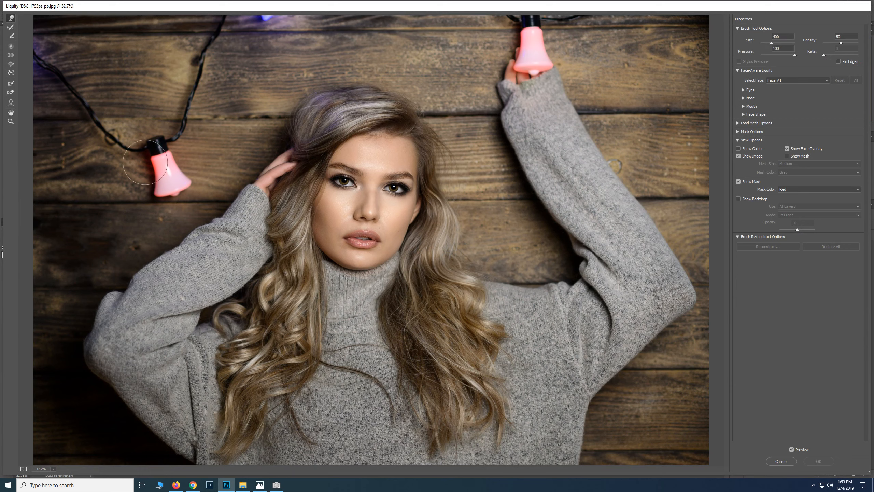
pyautogui.press(']')
pyautogui.press(']')
pyautogui.press(']')
pyautogui.press(']')
pyautogui.moveTo(300, 266); pyautogui.dragTo(306, 259)
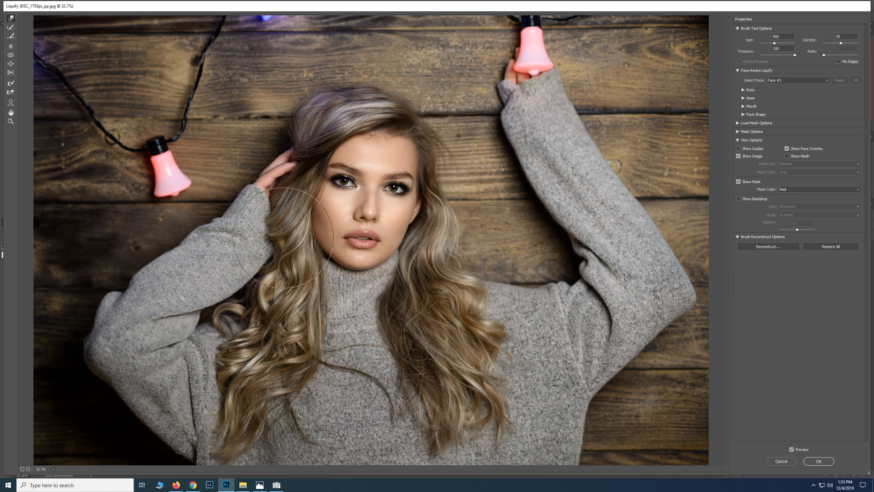
pyautogui.press(']')
pyautogui.press(']')
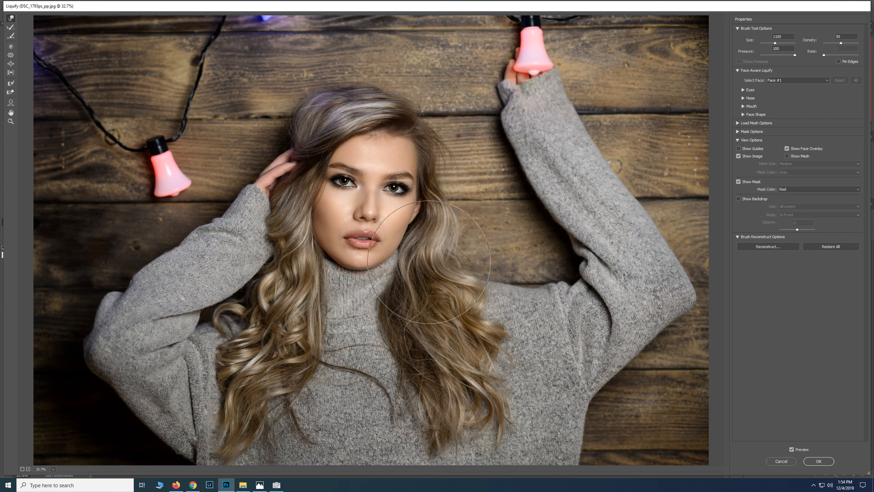
# Step: Compare the portrait before and after the Liquify changes using the preview
pyautogui.press('p')
pyautogui.press('p')
pyautogui.press('p')
pyautogui.press('p')
pyautogui.press('p')
pyautogui.press('p')
pyautogui.press('p')
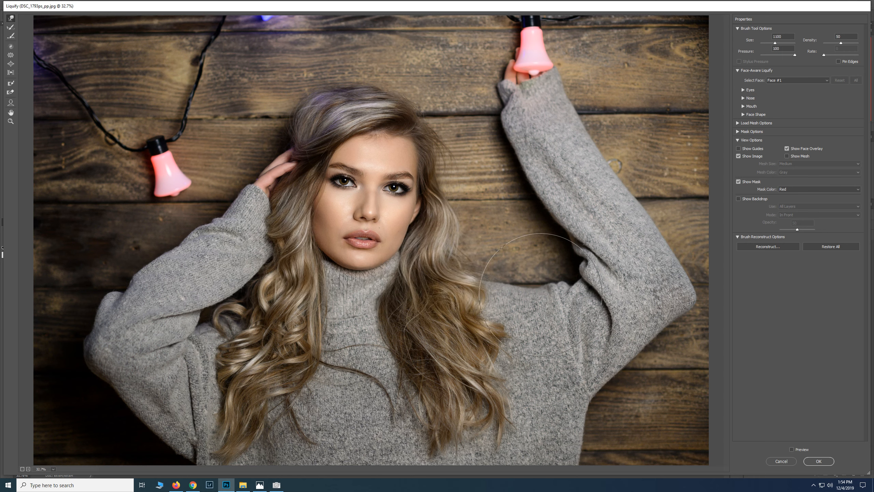
pyautogui.press('p')
pyautogui.press('p')
pyautogui.press('p')
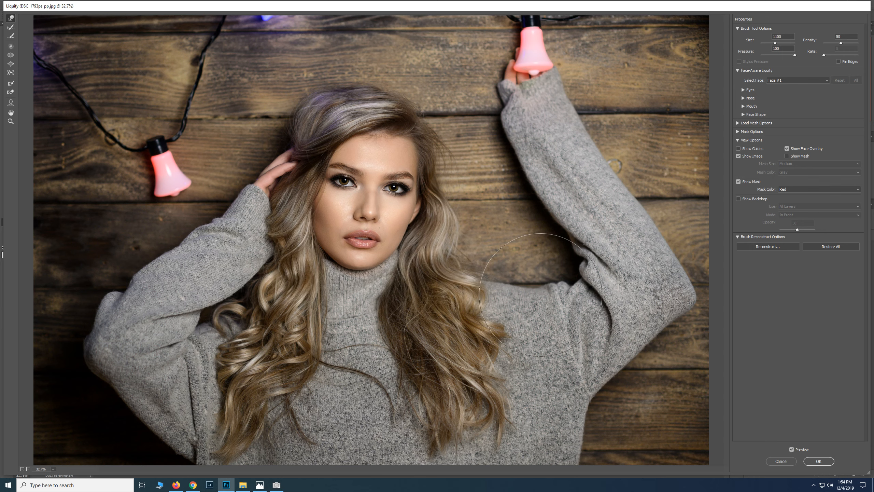
# Step: Partially revert the warp by lowering the Reconstruct amount, apply the Liquify filter, and fit the image to the screen
pyautogui.click(762, 246)
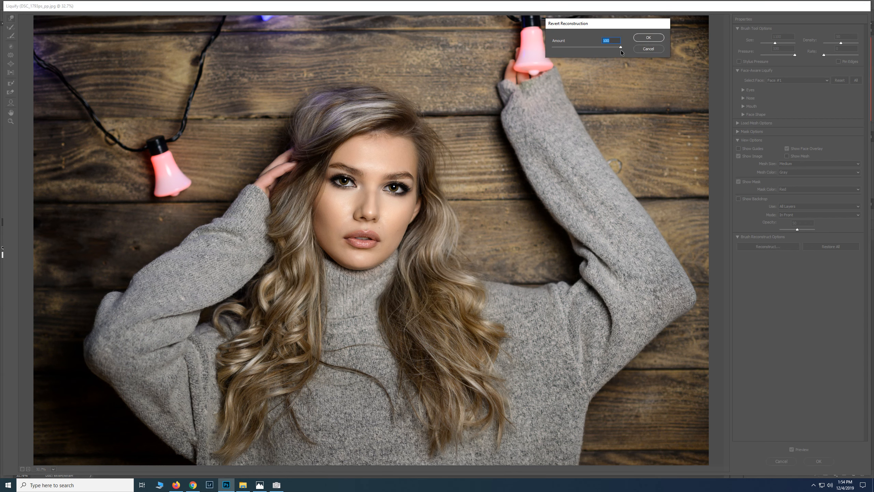
pyautogui.moveTo(619, 46)
pyautogui.mouseDown()
pyautogui.moveTo(535, 47)
pyautogui.moveTo(602, 55)
pyautogui.mouseUp()
pyautogui.click(644, 38)
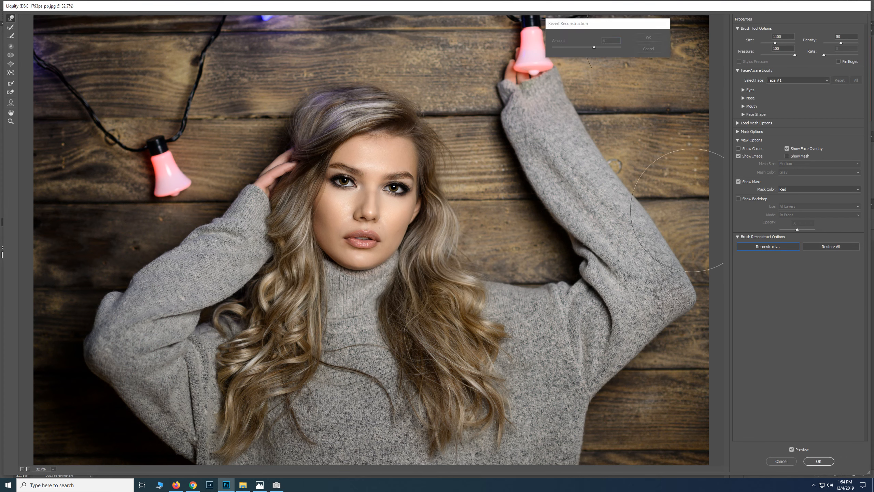
pyautogui.press('[')
pyautogui.press('[')
pyautogui.press('[')
pyautogui.press('[')
pyautogui.press('[')
pyautogui.press('[')
pyautogui.press('[')
pyautogui.press('[')
pyautogui.press('[')
pyautogui.press('[')
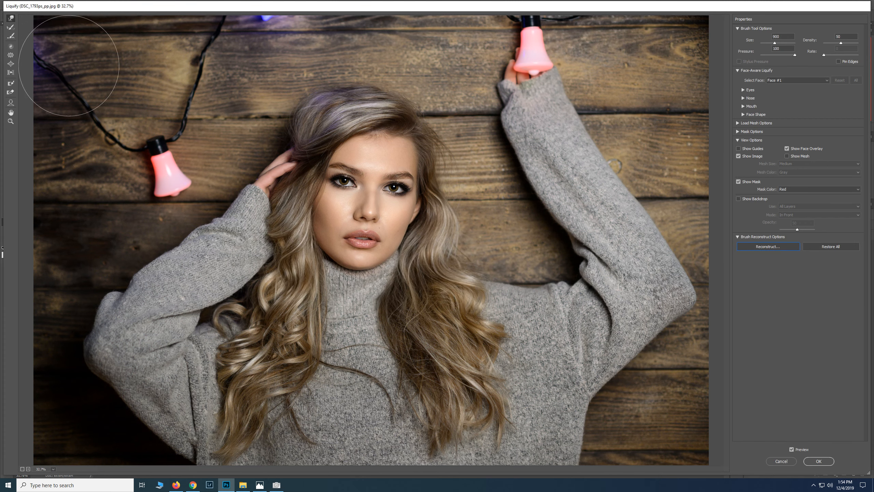
pyautogui.click(819, 461)
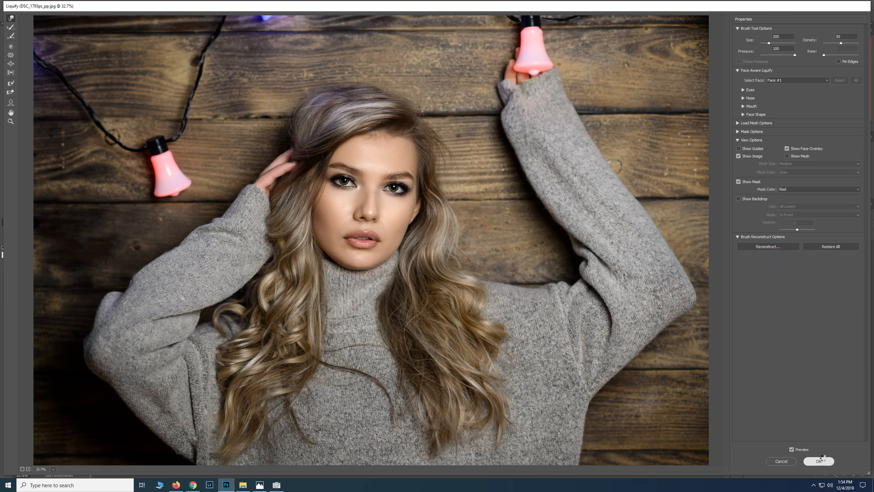
pyautogui.rightClick(288, 196)
pyautogui.click(295, 200)
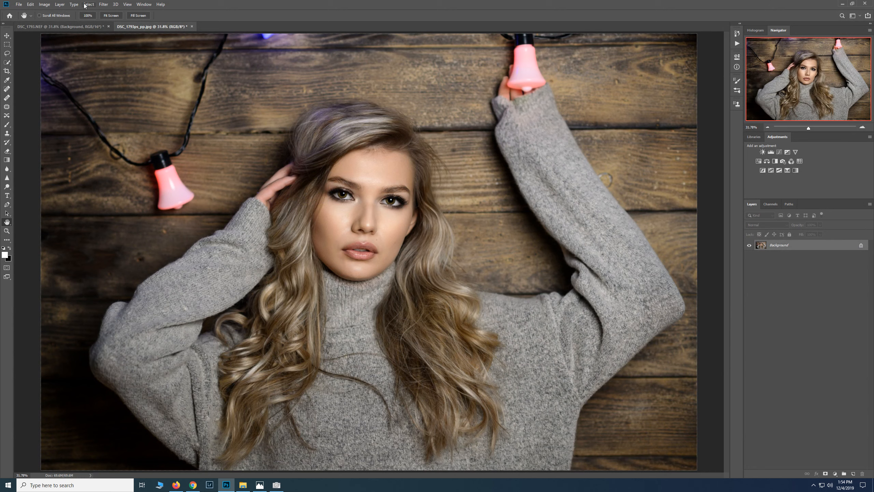
# Step: Apply the Cross Processing filter at 33% strength from Nik Collection's Color Efex Pro 4
pyautogui.click(103, 4)
pyautogui.moveTo(126, 158)
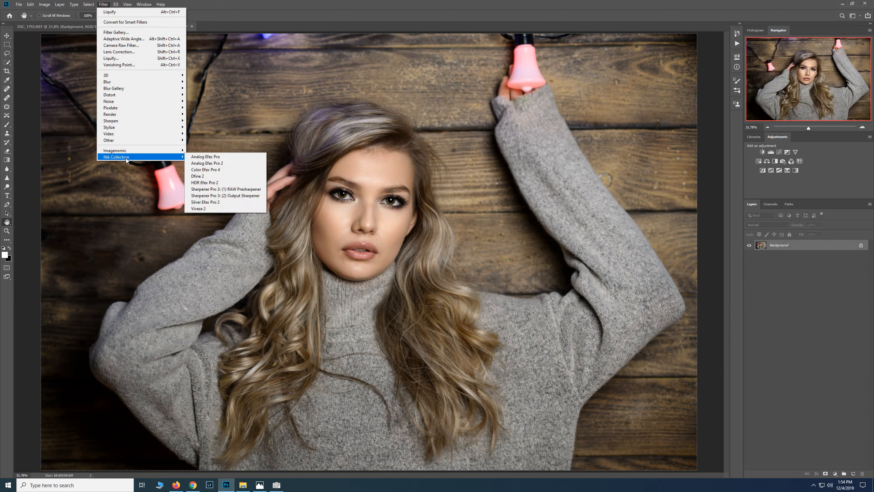
pyautogui.click(206, 170)
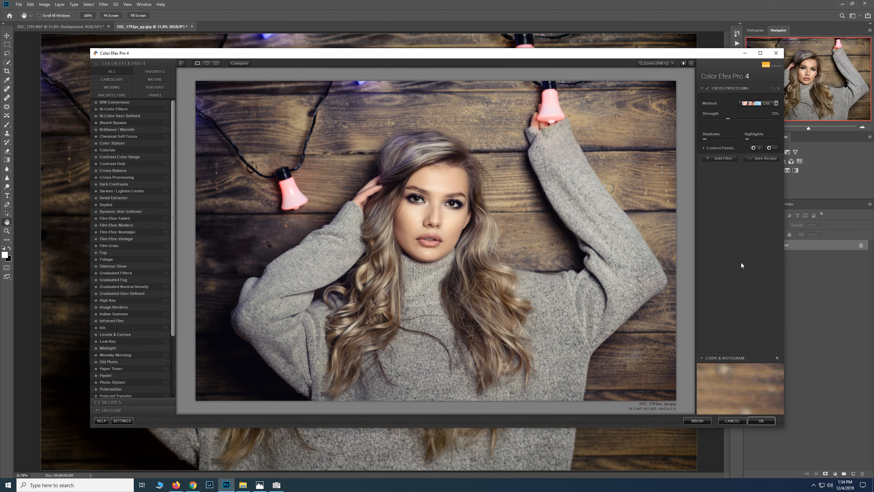
pyautogui.click(760, 421)
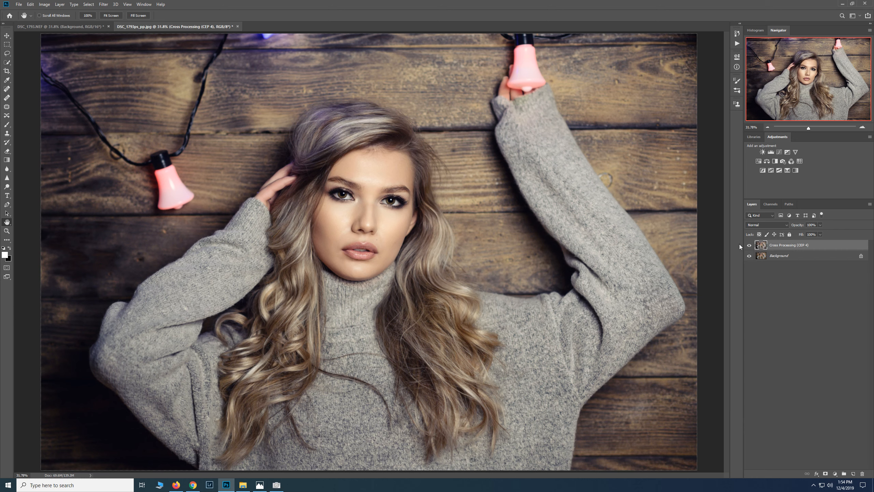
# Step: Adjust the Cross Processing layer's opacity and compare the image with and without the effect
pyautogui.click(820, 225)
pyautogui.click(749, 246)
pyautogui.click(749, 246)
pyautogui.rightClick(420, 190)
pyautogui.click(440, 194)
# Step: Stamp the white signature watermark beside the raised elbow on a new layer and lower that layer's opacity to 40%
pyautogui.click(854, 474)
pyautogui.click(7, 125)
pyautogui.click(42, 15)
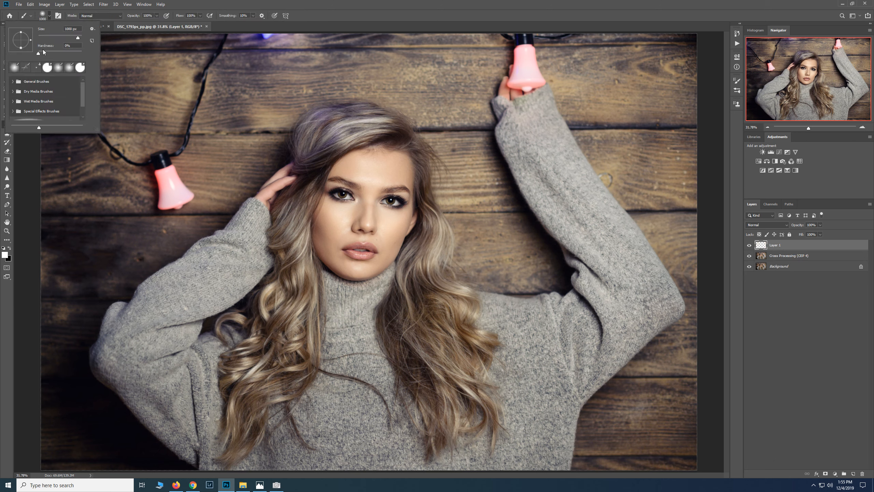
pyautogui.doubleClick(27, 70)
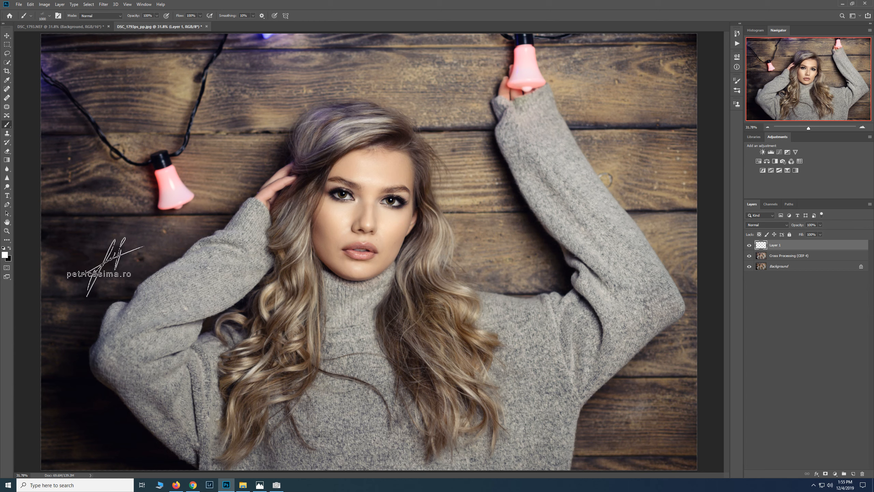
pyautogui.click(105, 267)
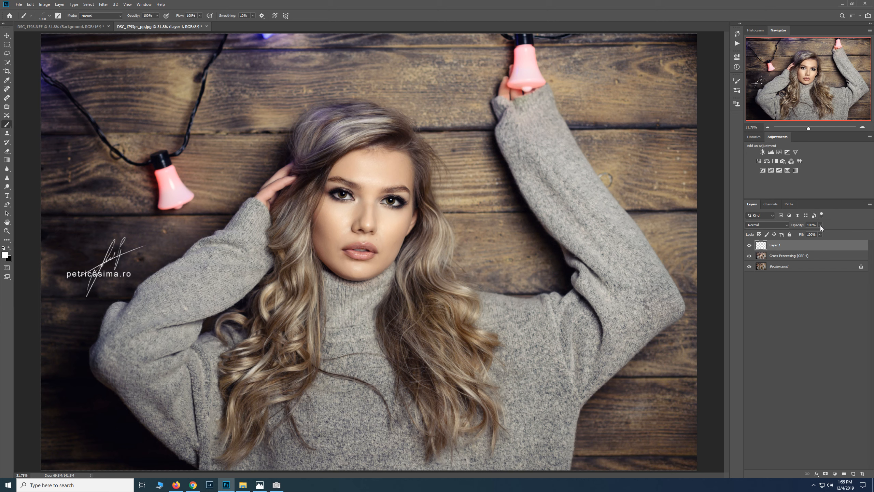
pyautogui.moveTo(804, 233); pyautogui.dragTo(803, 236)
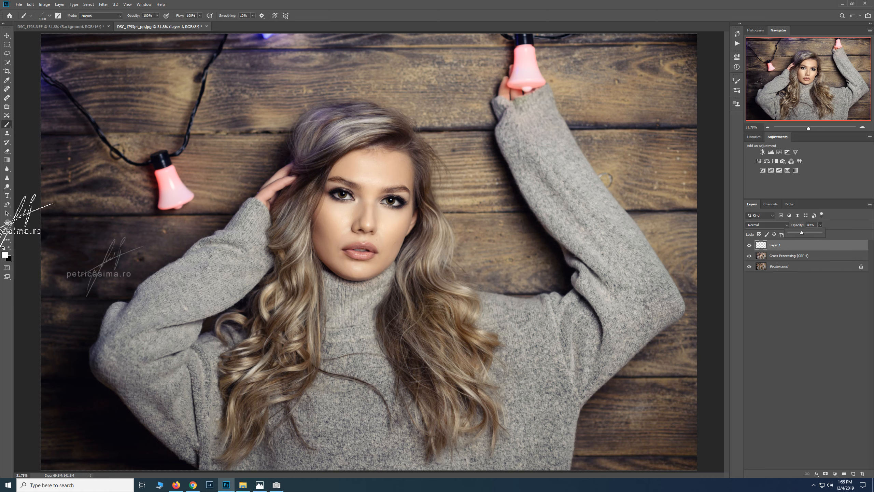
pyautogui.click(6, 222)
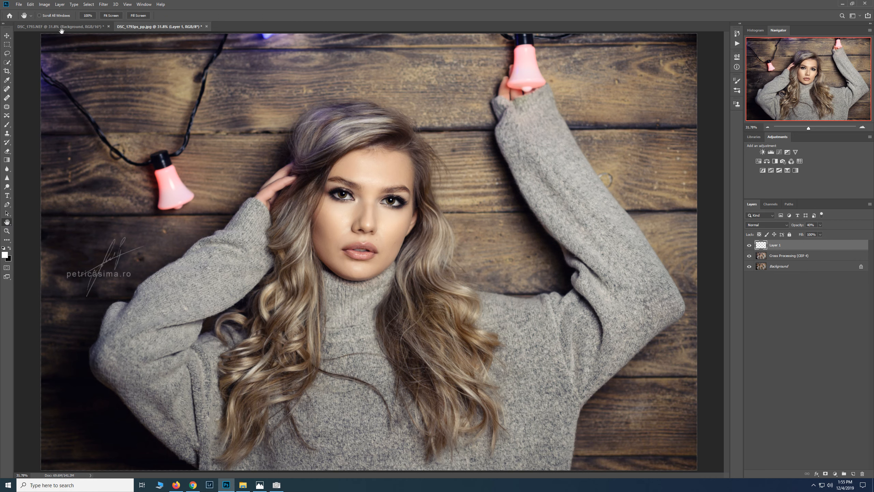
# Step: Save a full-size JPEG copy of the image at maximum quality as DSC_1793ps_ppps on the Desktop
pyautogui.click(18, 4)
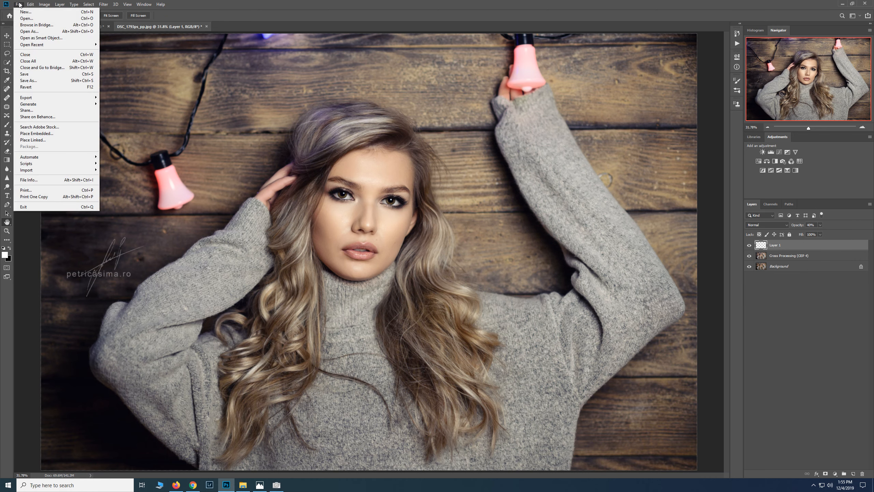
pyautogui.click(29, 82)
pyautogui.click(81, 319)
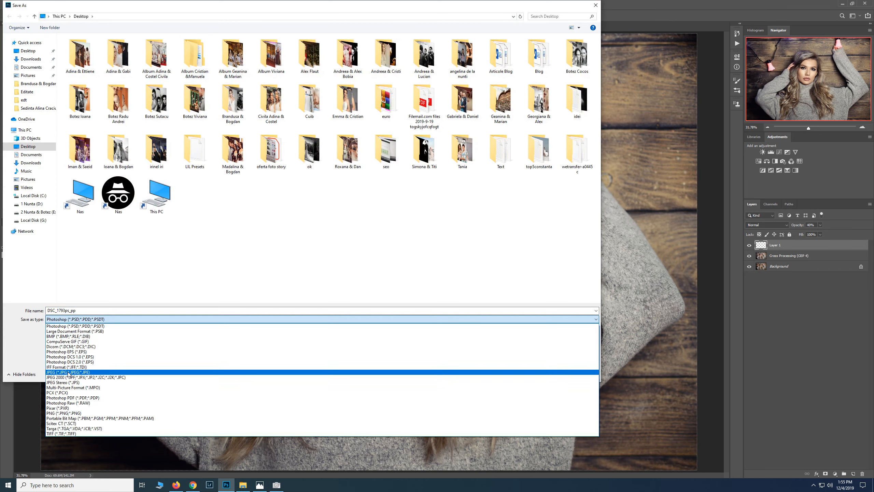
pyautogui.click(57, 373)
pyautogui.click(99, 311)
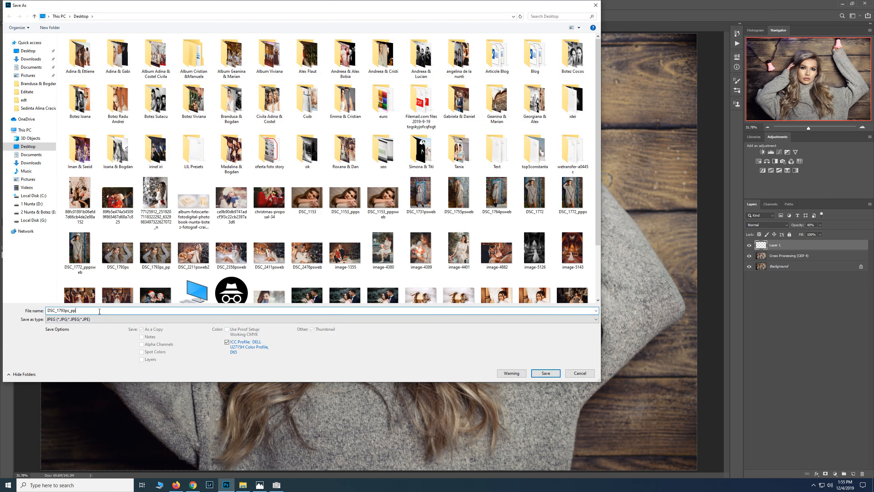
pyautogui.write('[')
pyautogui.press('BackSpace')
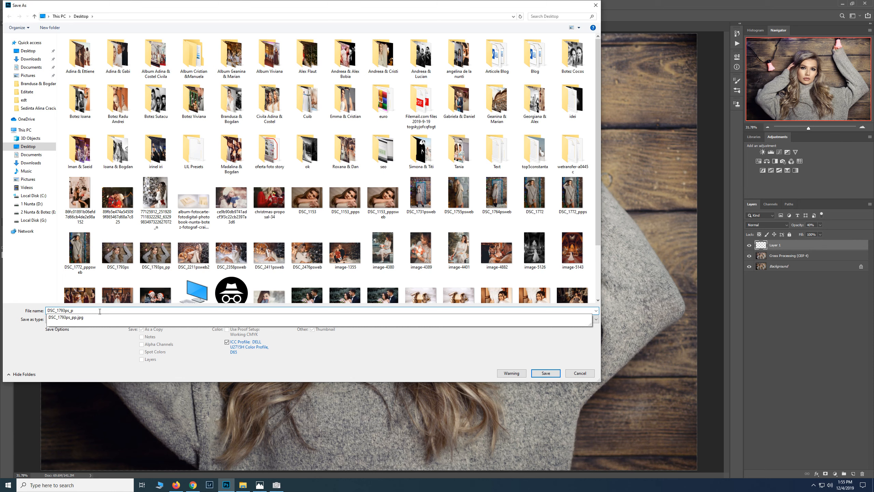
pyautogui.write('ps')
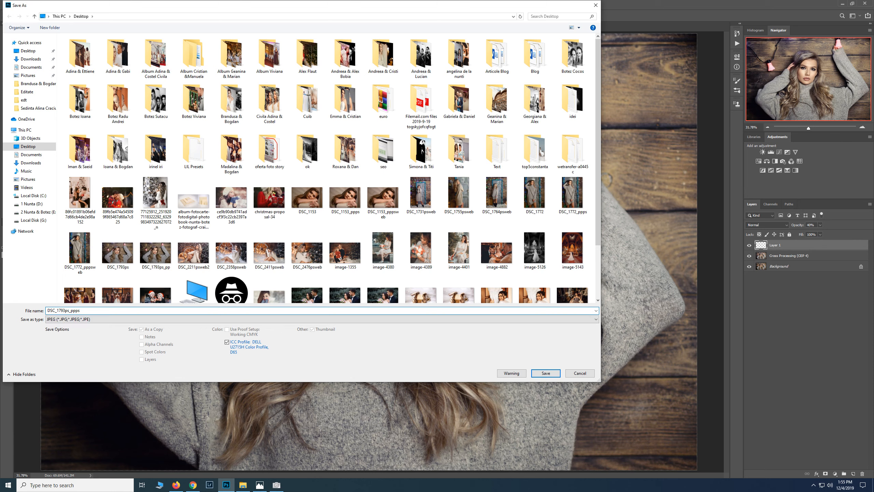
pyautogui.click(546, 373)
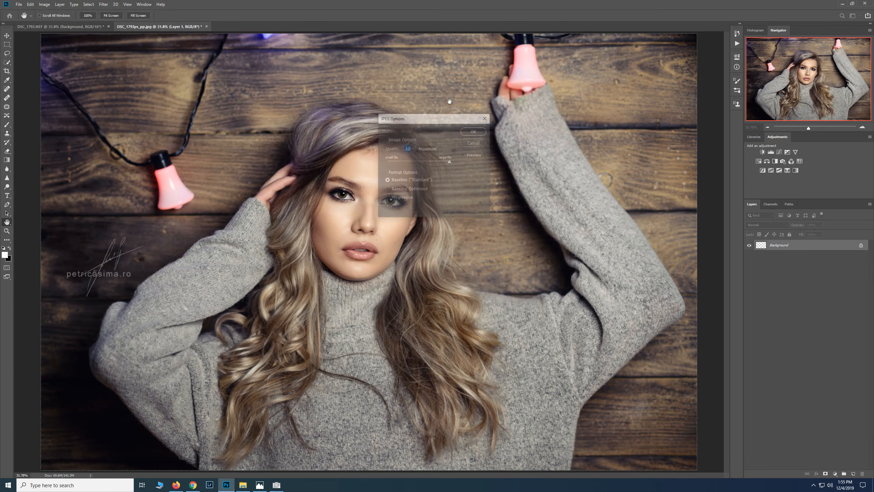
pyautogui.click(476, 132)
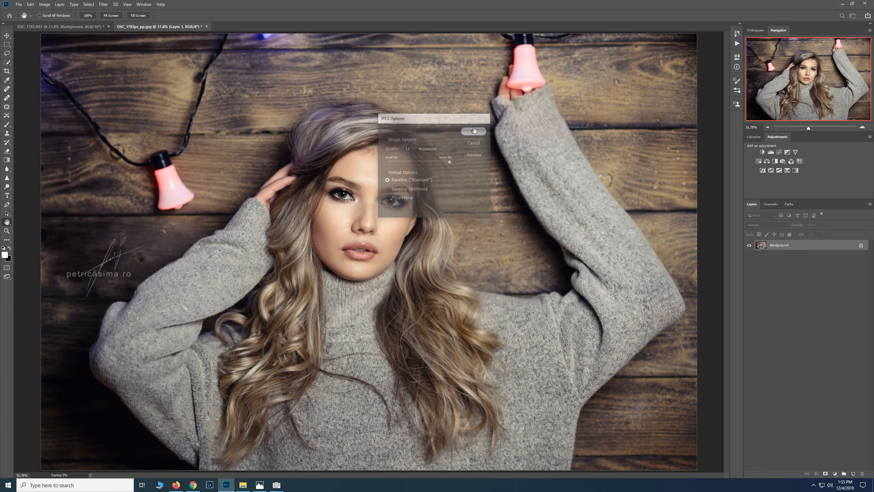
# Step: Resize the image to a width of 2048 pixels
pyautogui.click(44, 5)
pyautogui.click(54, 56)
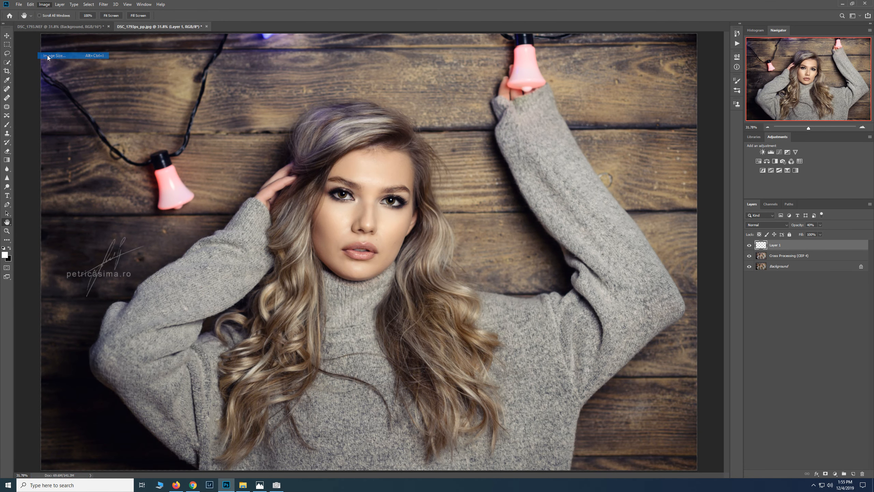
pyautogui.write('2048')
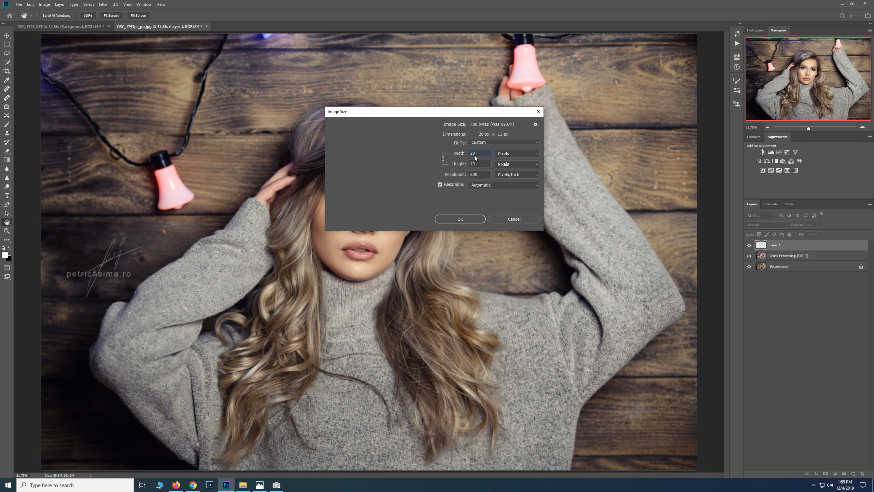
pyautogui.click(460, 219)
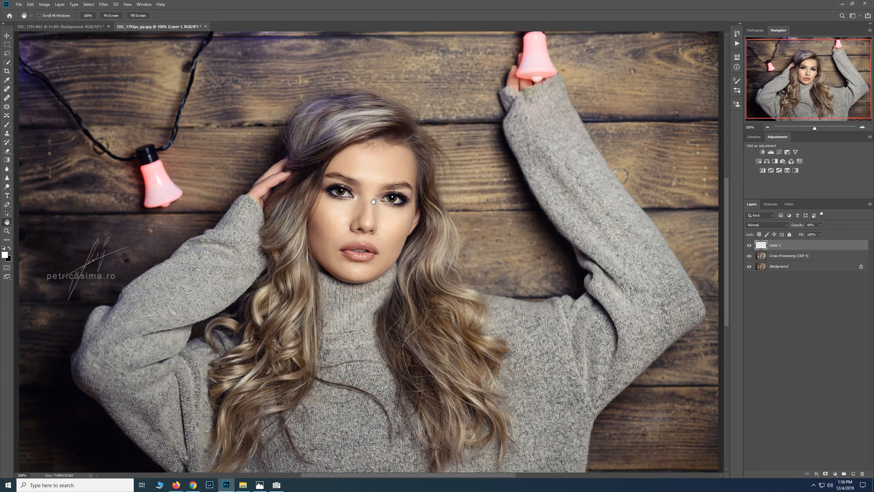
pyautogui.rightClick(360, 186)
pyautogui.click(376, 199)
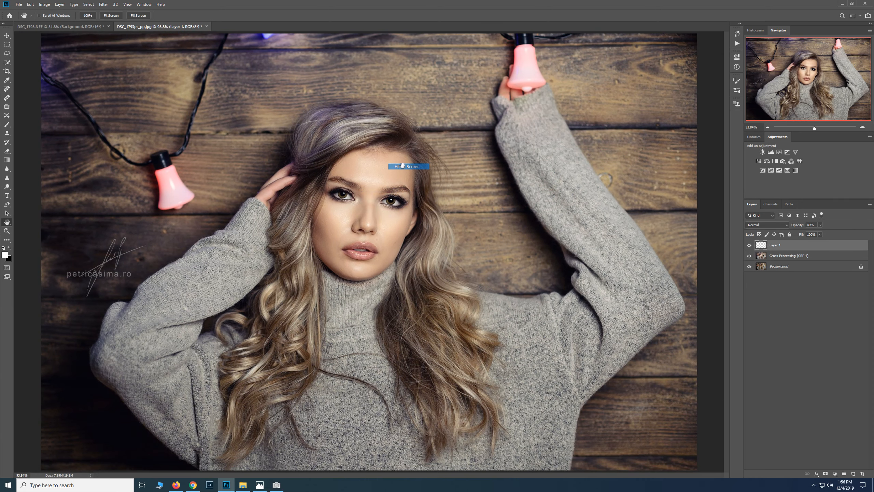
pyautogui.click(863, 128)
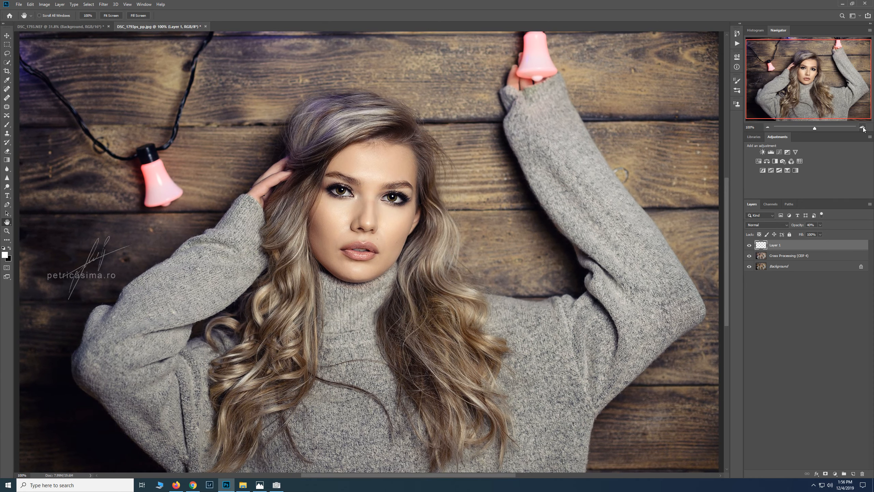
pyautogui.click(863, 127)
pyautogui.click(498, 139)
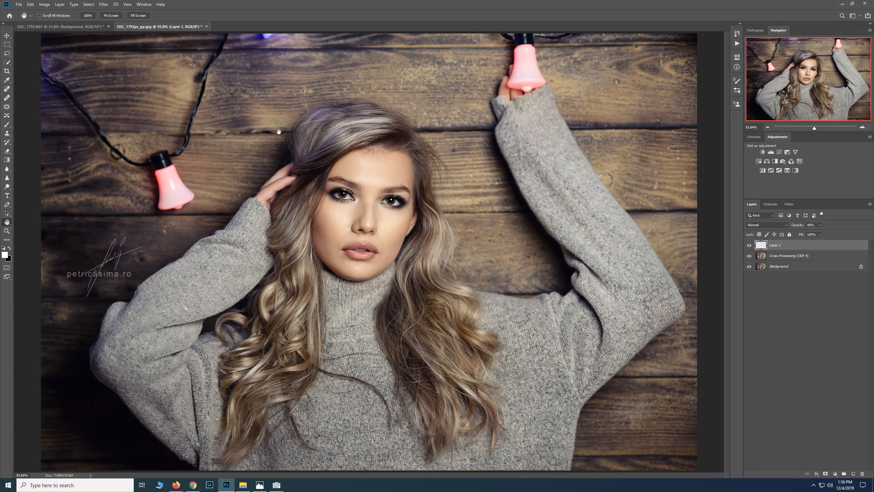
# Step: Export the resized image as a JPG at 50% quality, named DSC_1793ps_pppsweb, to the Desktop
pyautogui.click(18, 4)
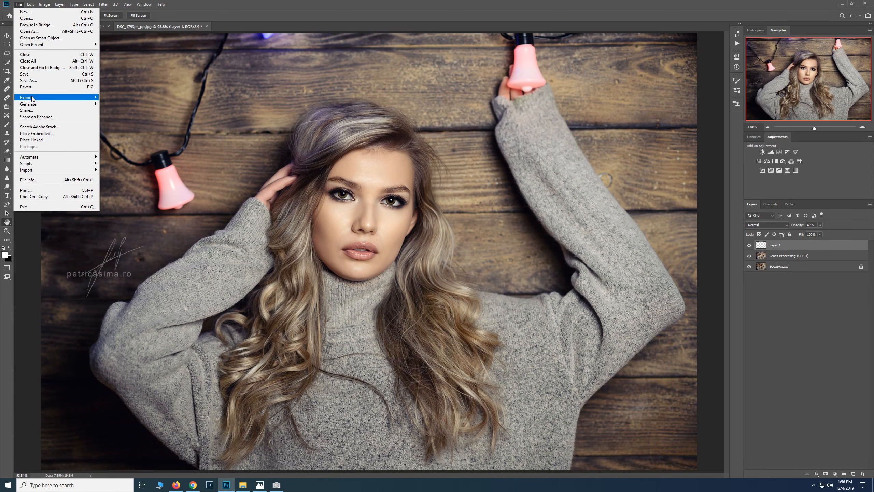
pyautogui.click(162, 83)
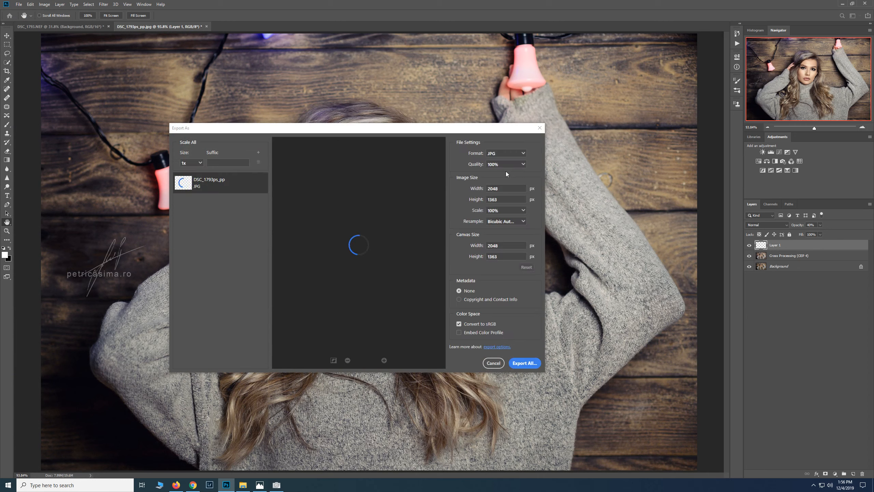
pyautogui.write('50')
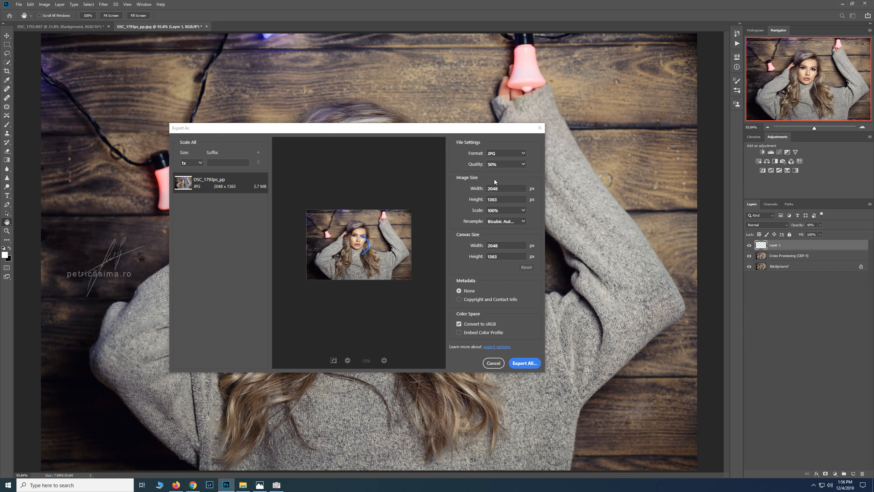
pyautogui.click(522, 364)
pyautogui.click(84, 311)
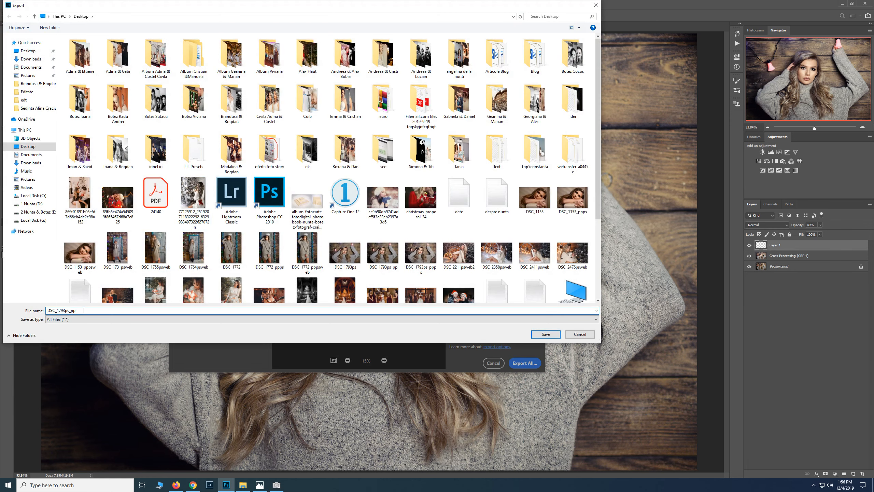
pyautogui.write('psweb')
pyautogui.click(547, 335)
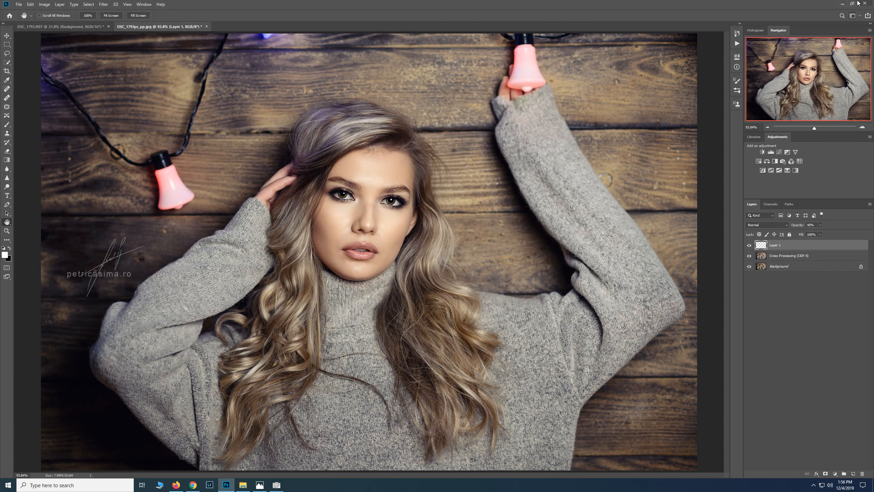
# Step: Switch to the Windows desktop and delete the intermediate image DSC_1793ps_pp
pyautogui.click(843, 4)
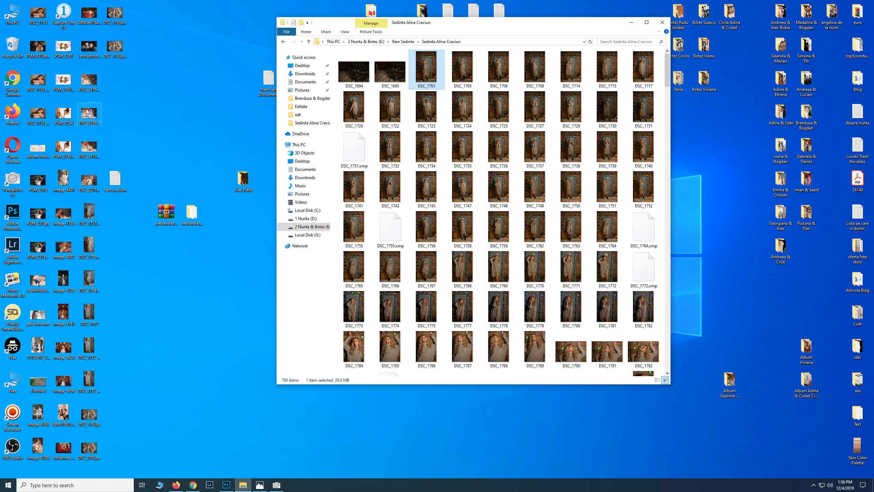
pyautogui.click(118, 13)
pyautogui.moveTo(119, 12); pyautogui.dragTo(91, 451)
pyautogui.press('Delete')
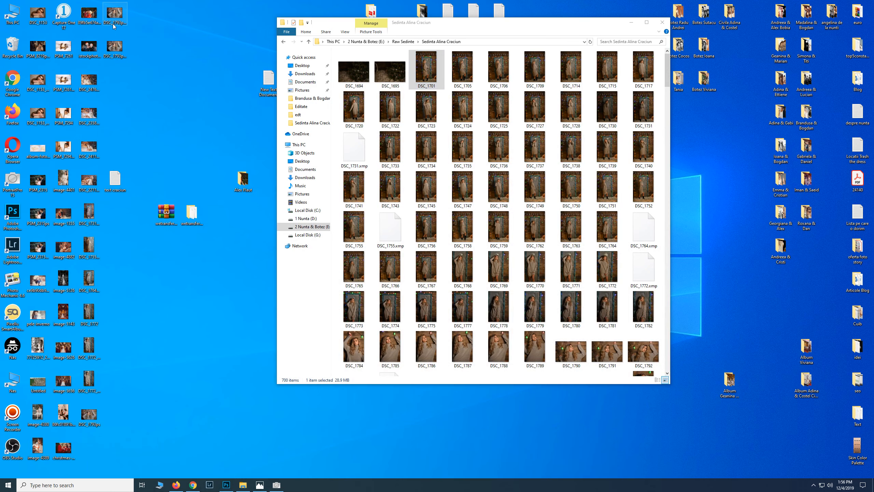
# Step: View the exported web image in Photos, then compare DSC_1793ps with the finished versions in full screen
pyautogui.doubleClick(114, 47)
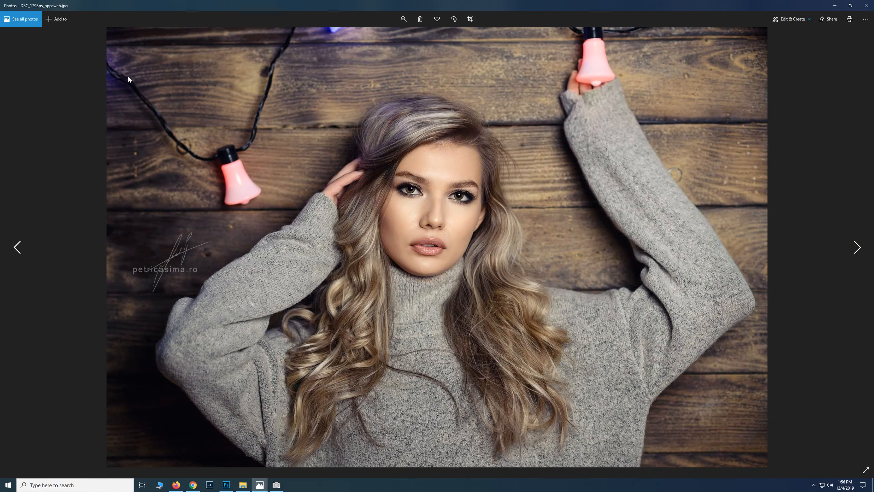
pyautogui.click(867, 5)
pyautogui.doubleClick(97, 423)
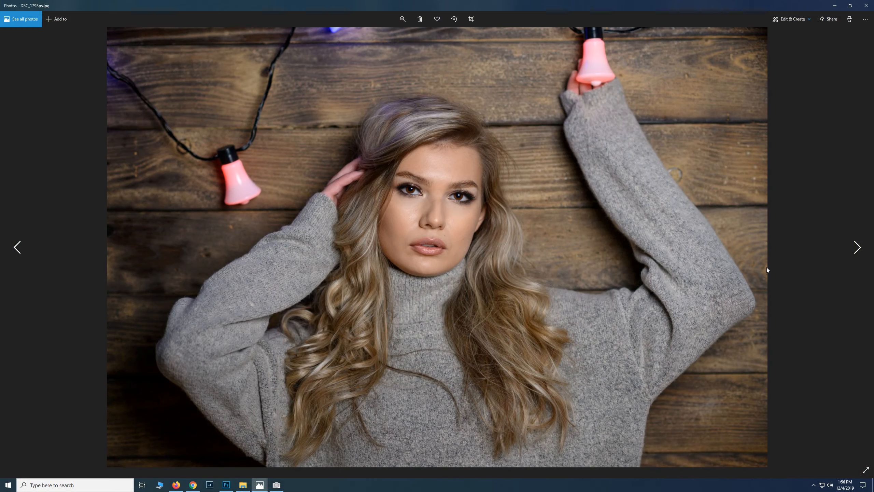
pyautogui.click(866, 470)
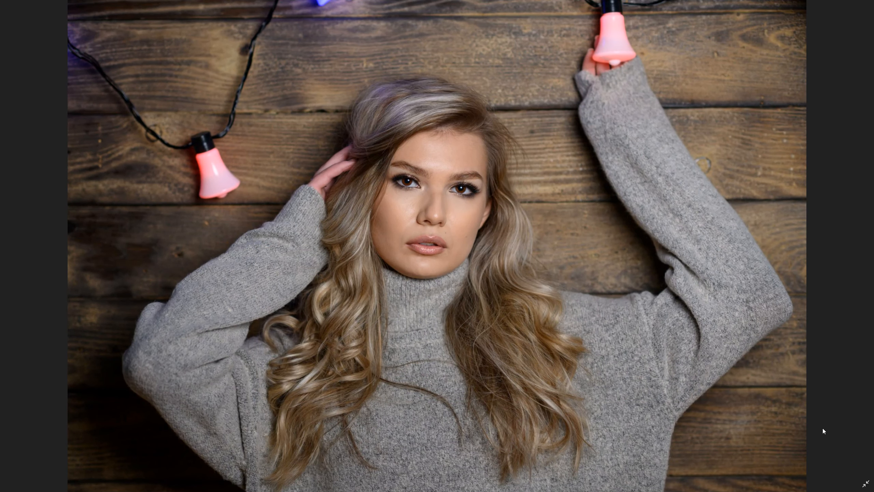
pyautogui.press('Right')
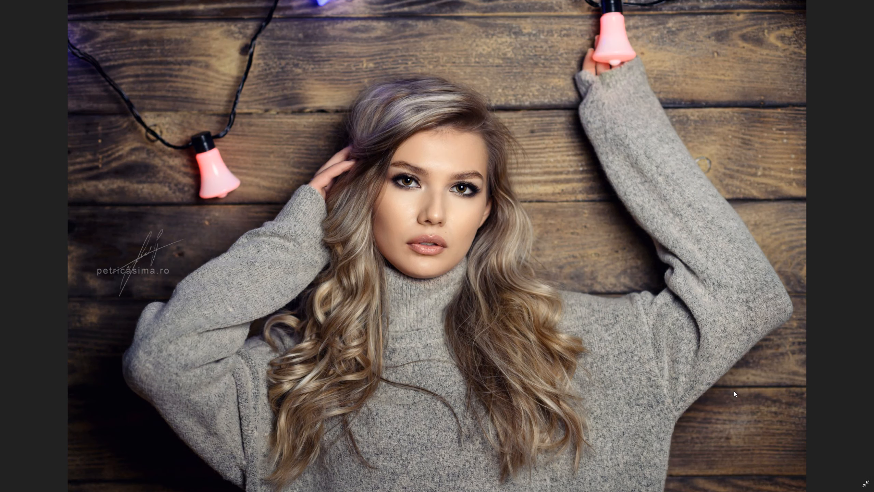
pyautogui.press('Left')
pyautogui.press('Right')
pyautogui.press('Left')
pyautogui.press('Right')
pyautogui.press('Right')
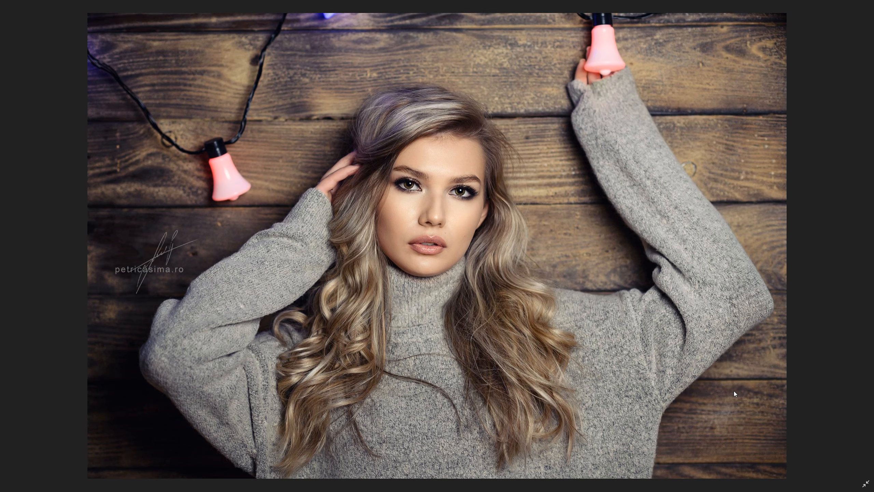
pyautogui.press('Escape')
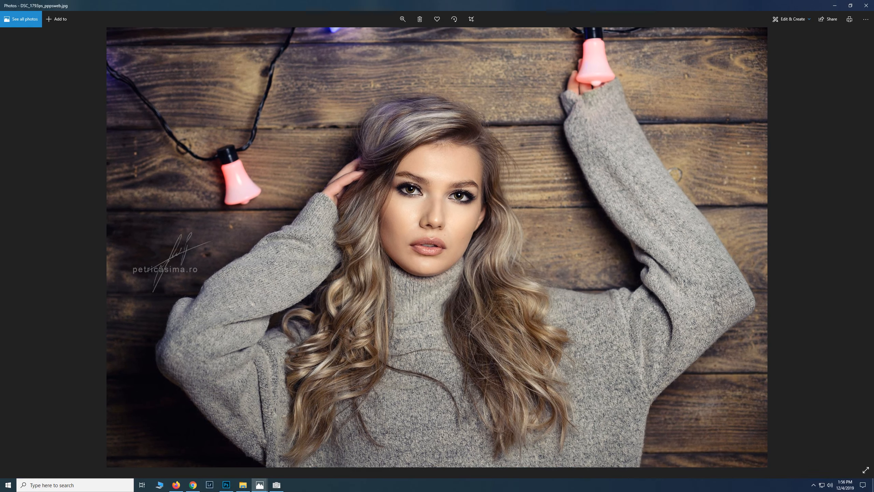
pyautogui.click(814, 485)
pyautogui.click(811, 474)
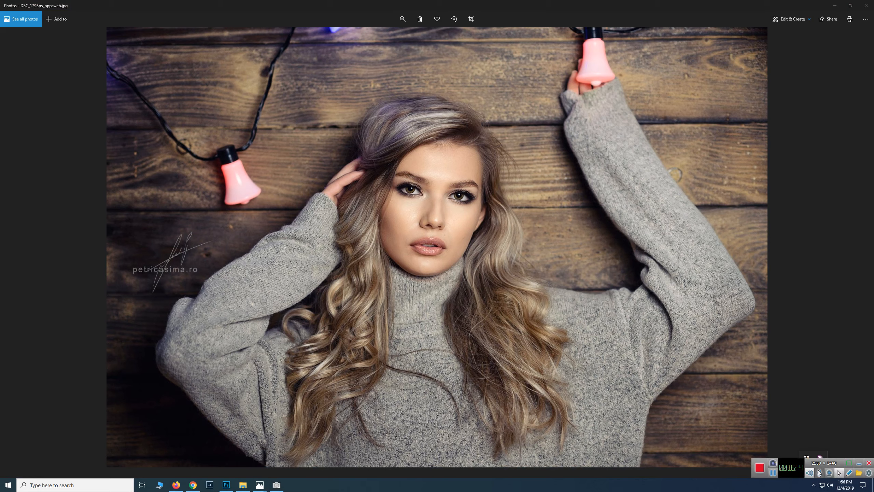